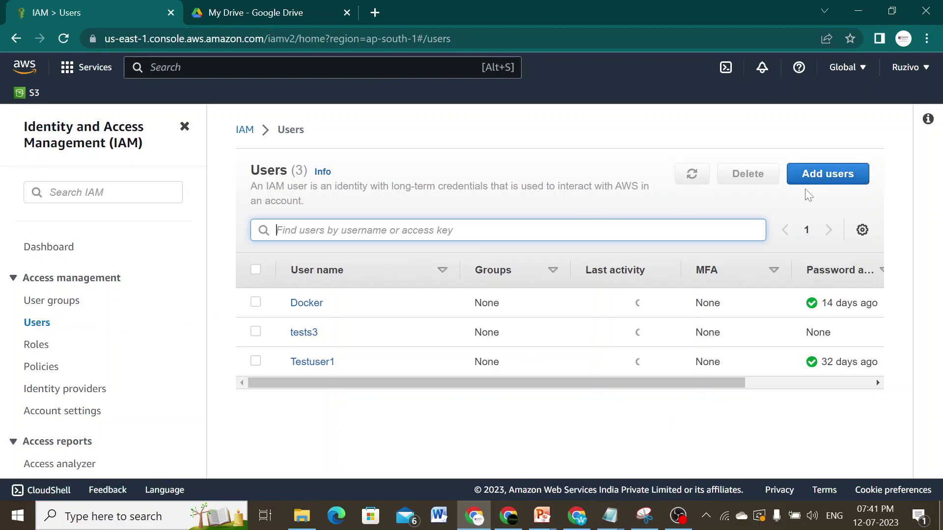
Start adding a user named Affordablewebapp and provide it with access to the AWS Management Console.
click(829, 185)
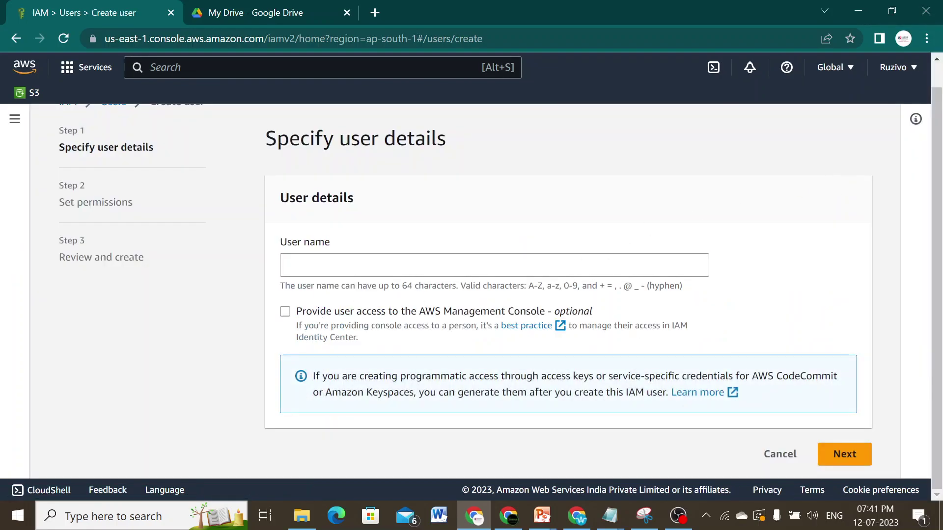
click(494, 265)
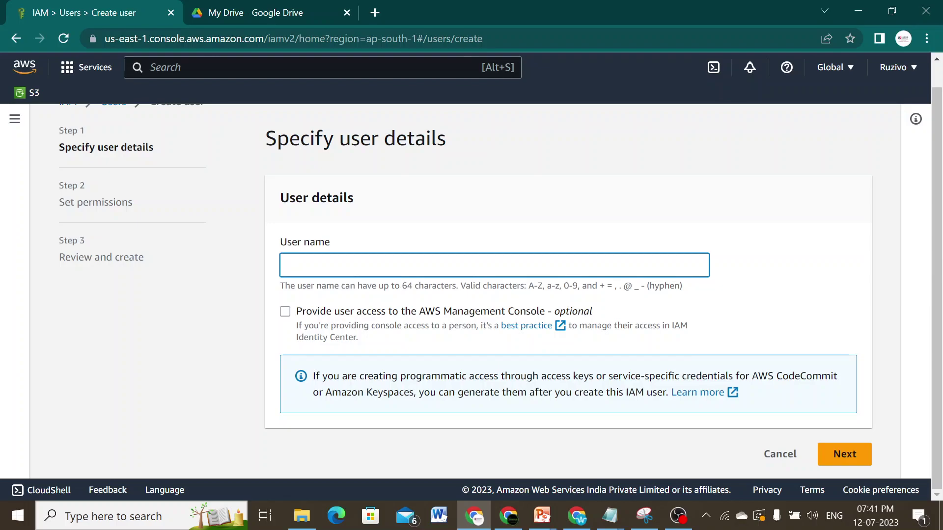
text(Affordableweba)
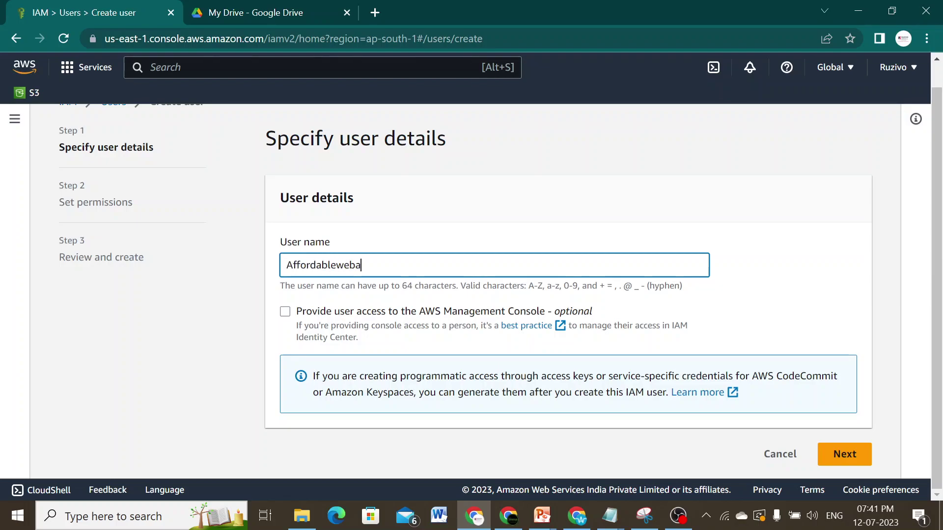
text(pp)
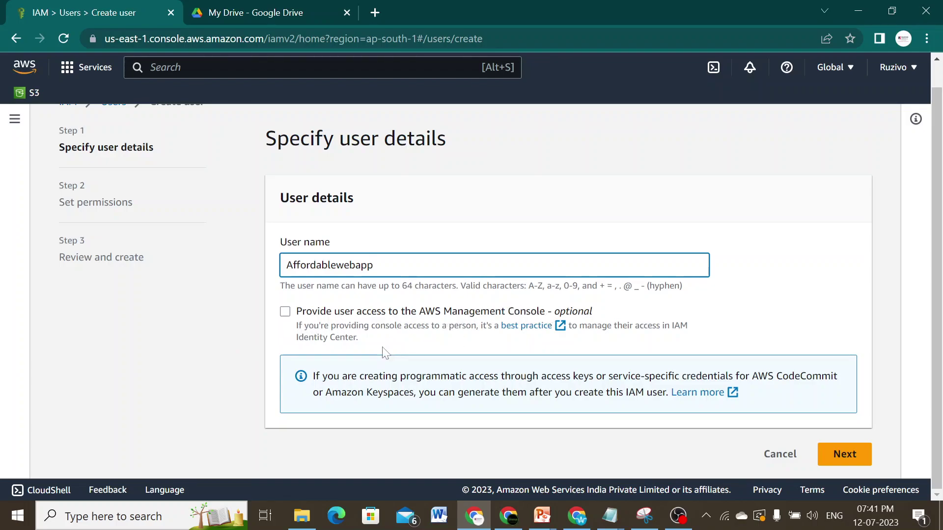
click(283, 316)
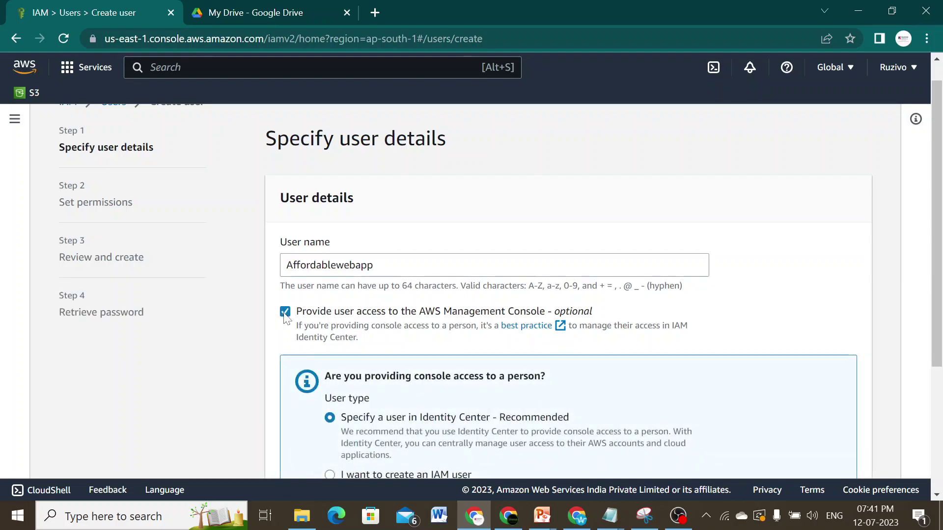
Choose to create an IAM user with an autogenerated password and a mandatory new password at next sign-in, and continue to permissions.
scroll(328, 308, down, 4)
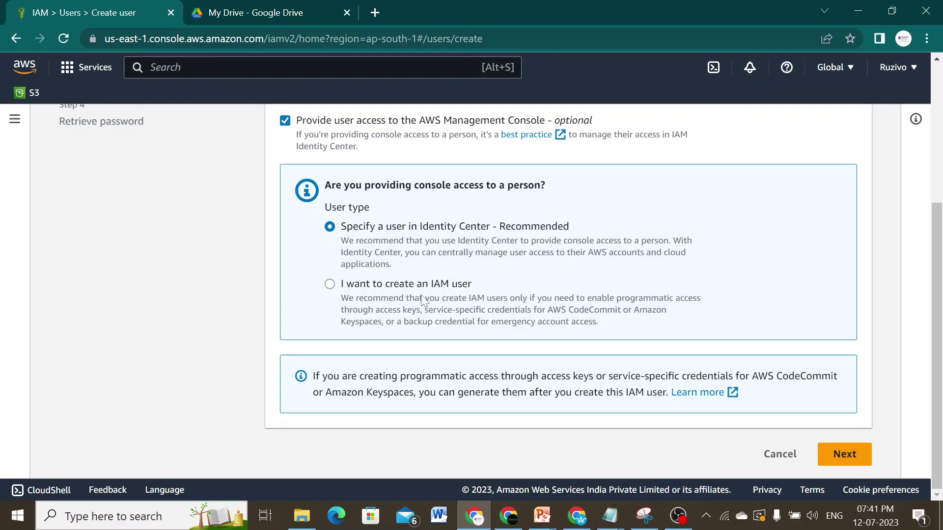
click(330, 285)
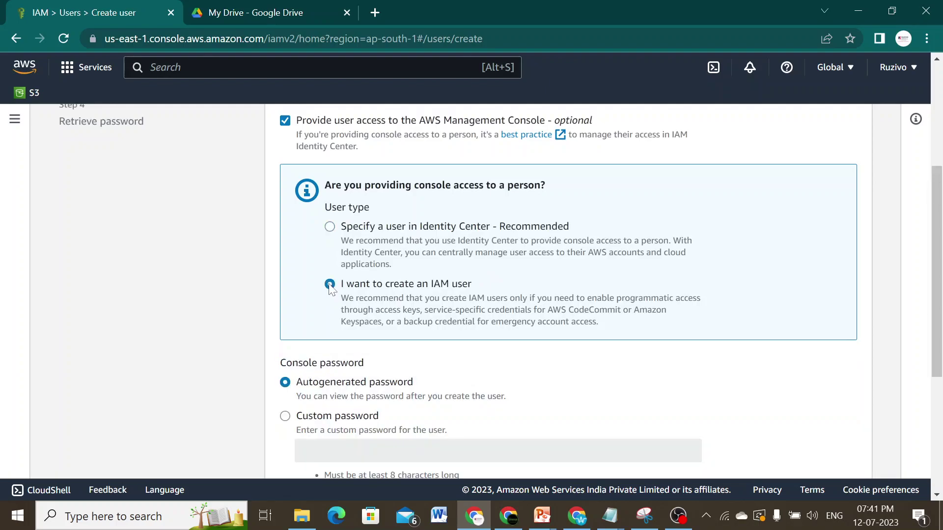
scroll(449, 330, down, 3)
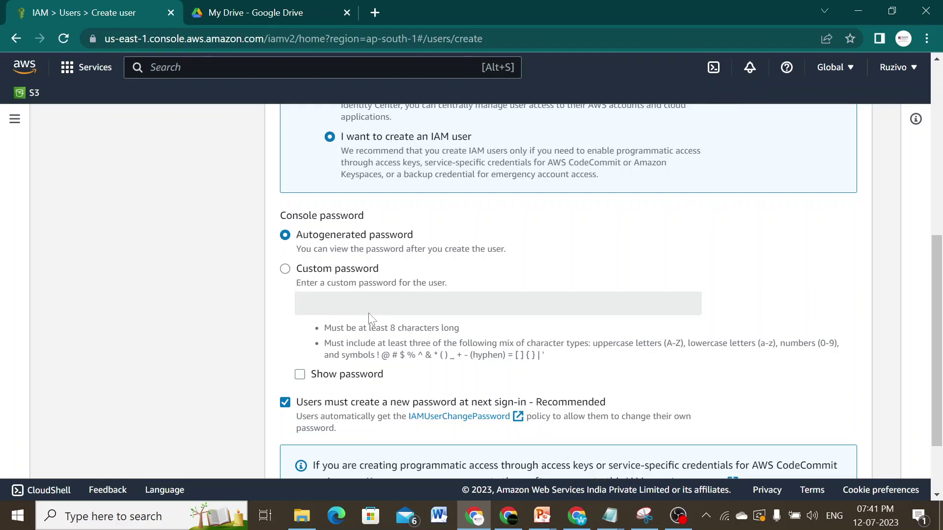
scroll(350, 225, up, 1)
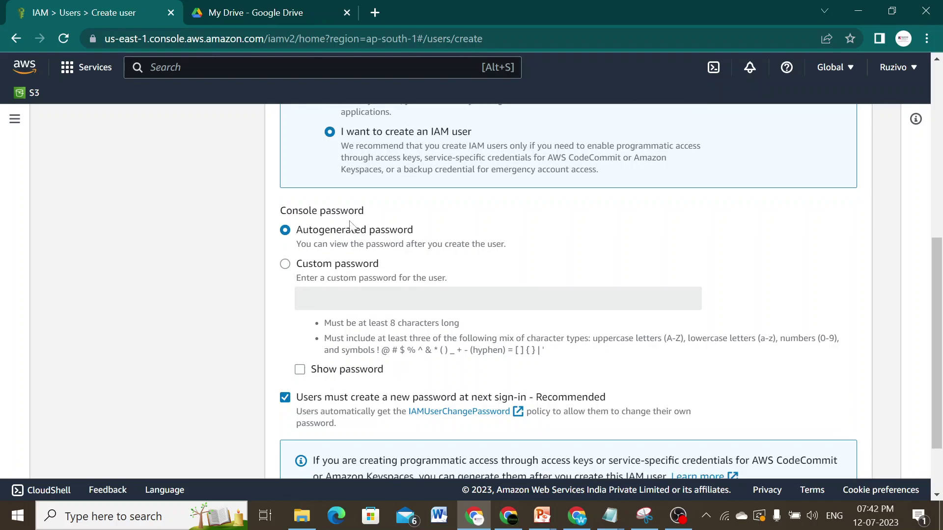
scroll(350, 224, down, 2)
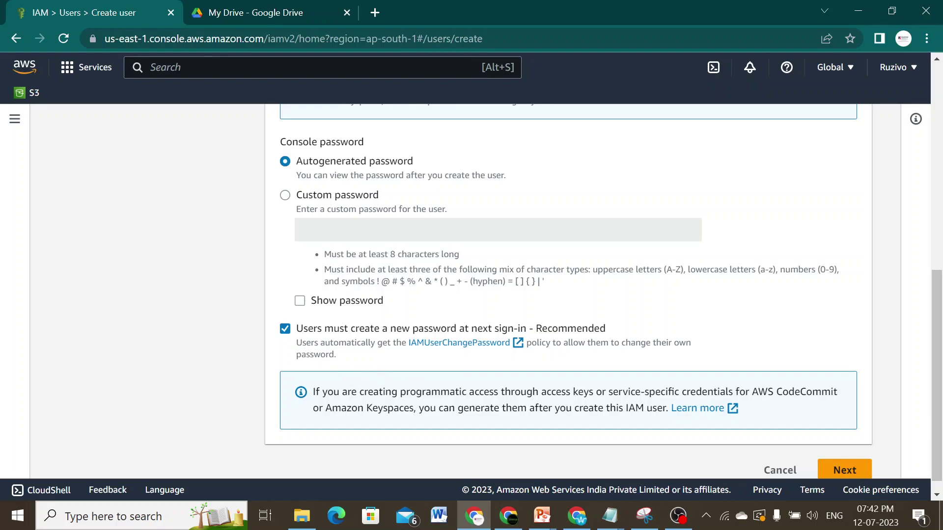
drag(339, 356, 291, 329)
click(289, 328)
click(664, 300)
click(286, 332)
scroll(835, 334, down, 1)
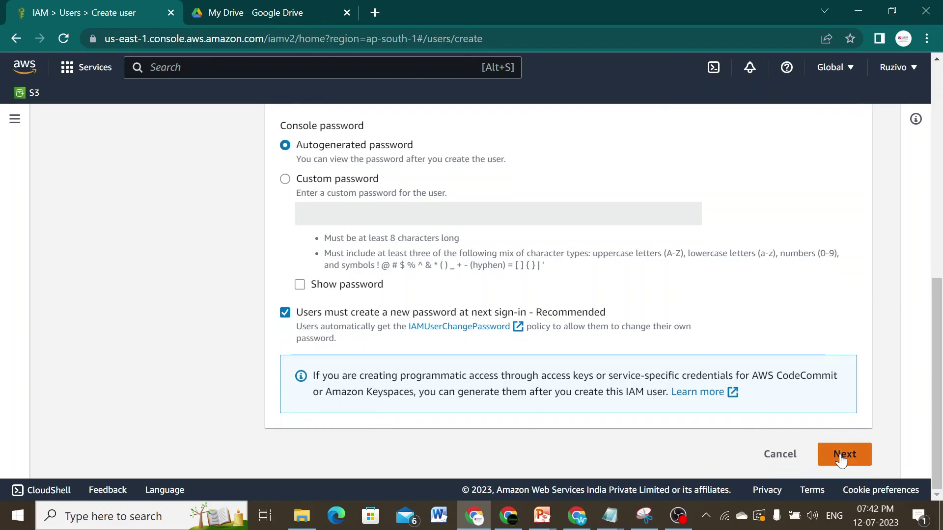
click(841, 458)
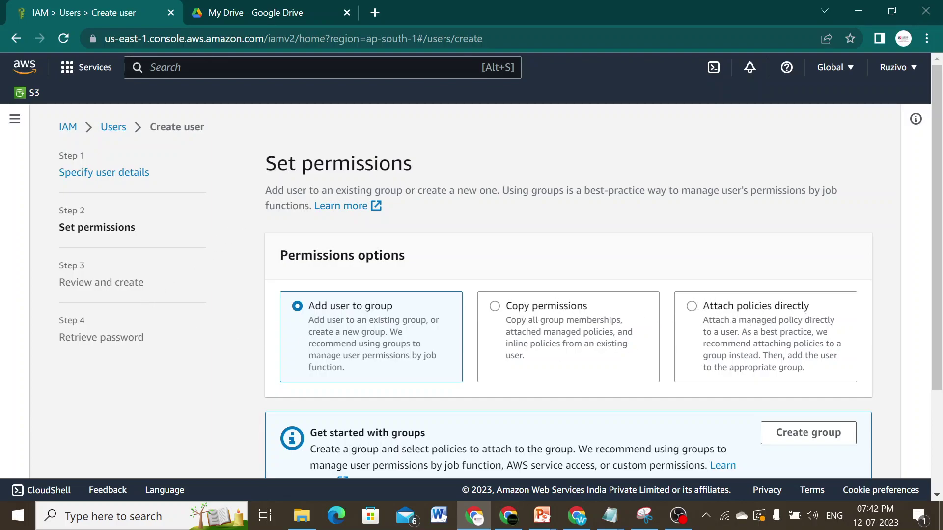
Choose to attach policies directly and search the permissions policies for Amazons3.
click(692, 307)
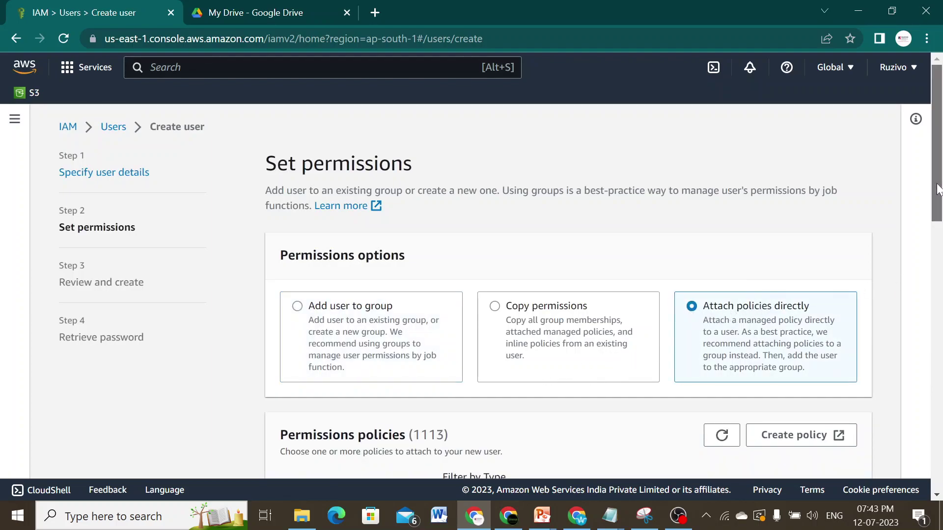
scroll(938, 189, down, 5)
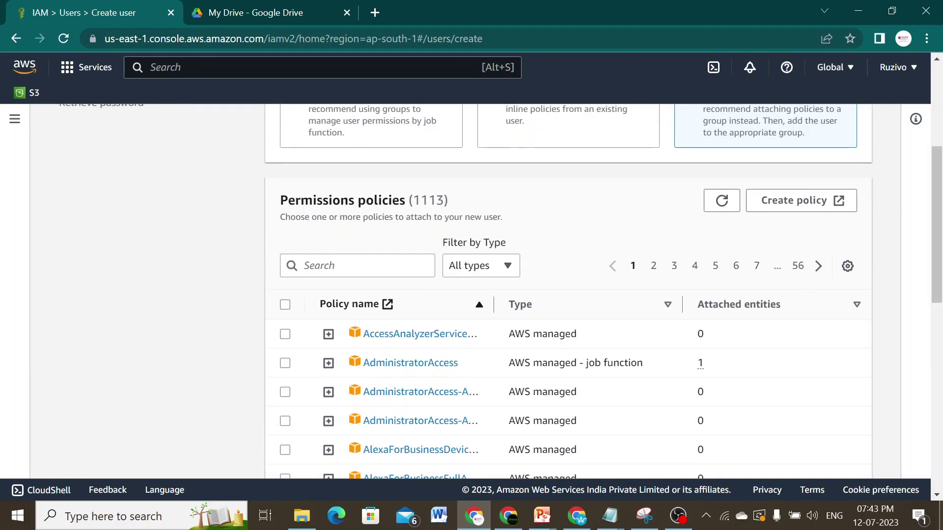
drag(414, 201, 445, 200)
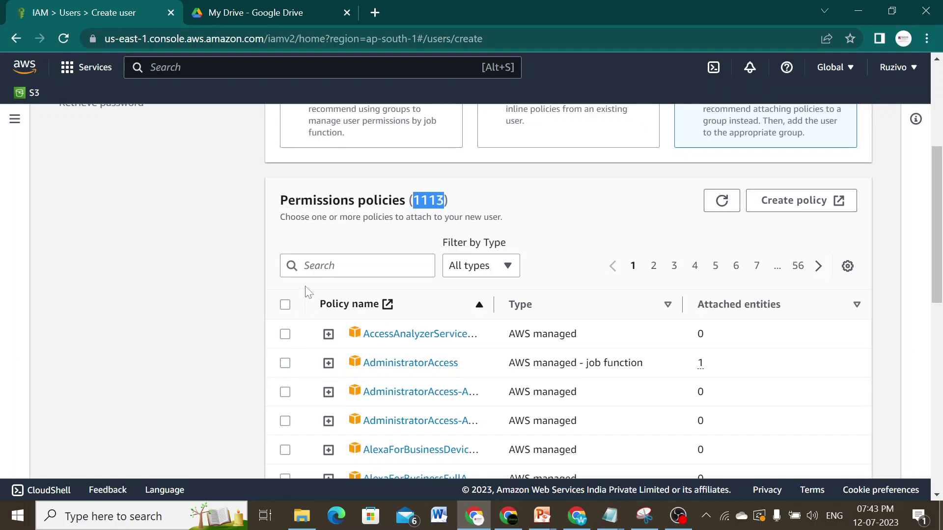
click(356, 265)
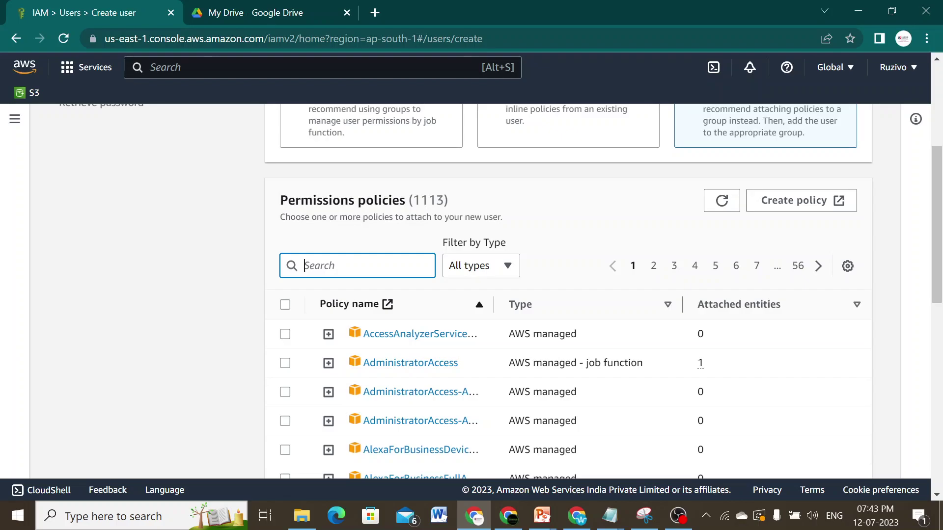
text(Ama)
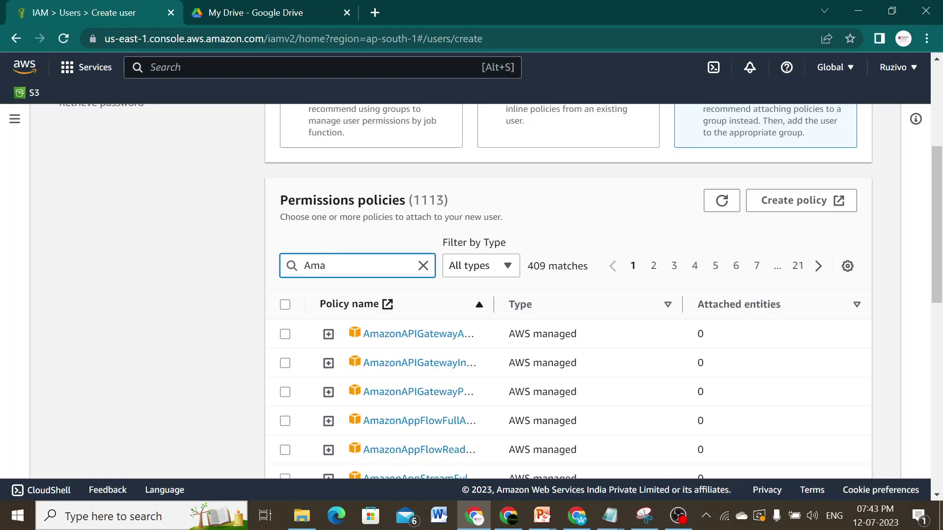
text(zons3)
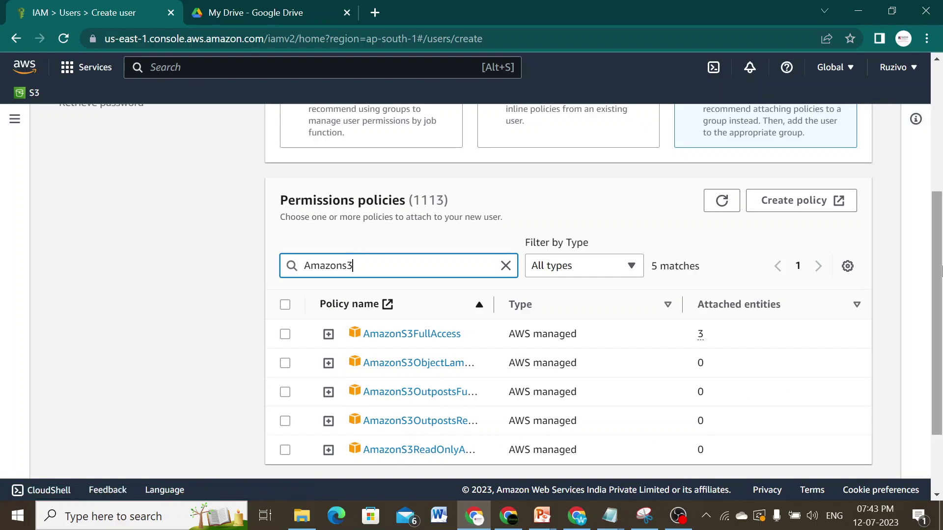
Widen the policy name column, select the AmazonS3FullAccess policy for the user and continue to the review.
drag(939, 272, 938, 303)
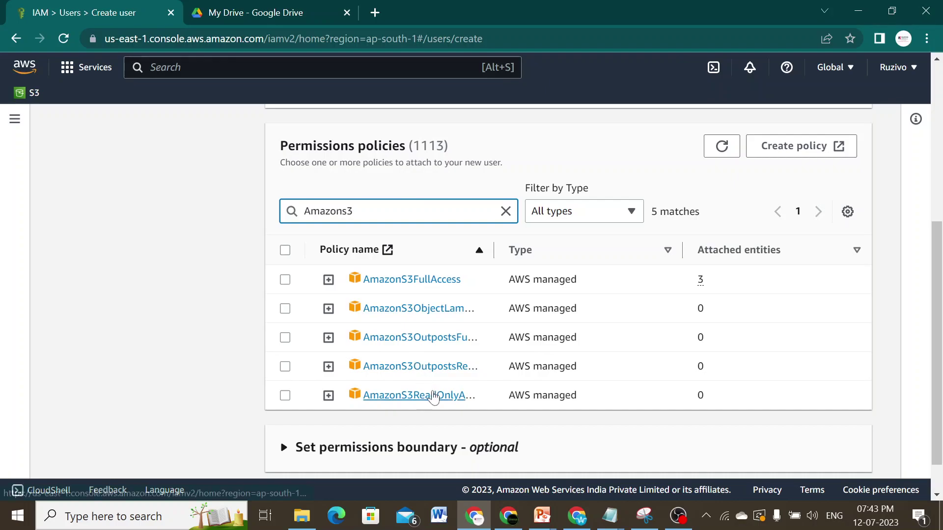
drag(513, 247, 701, 252)
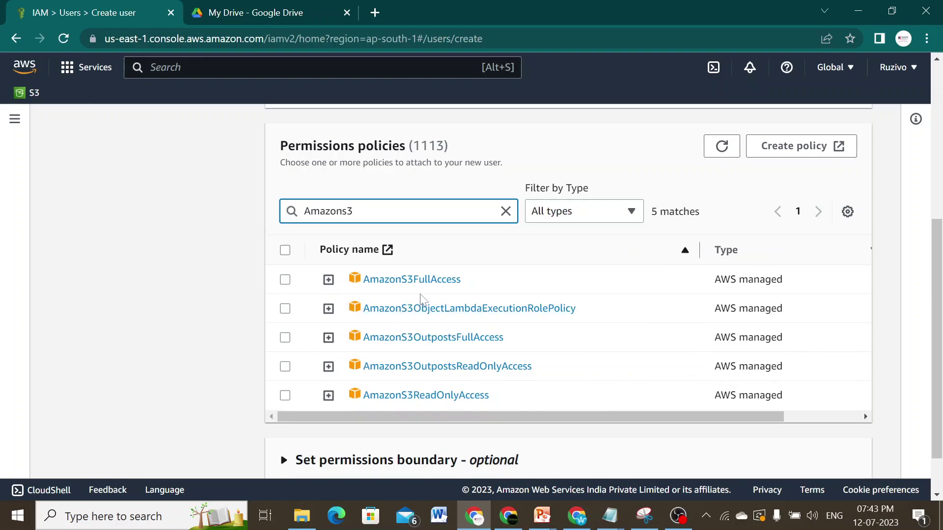
click(285, 280)
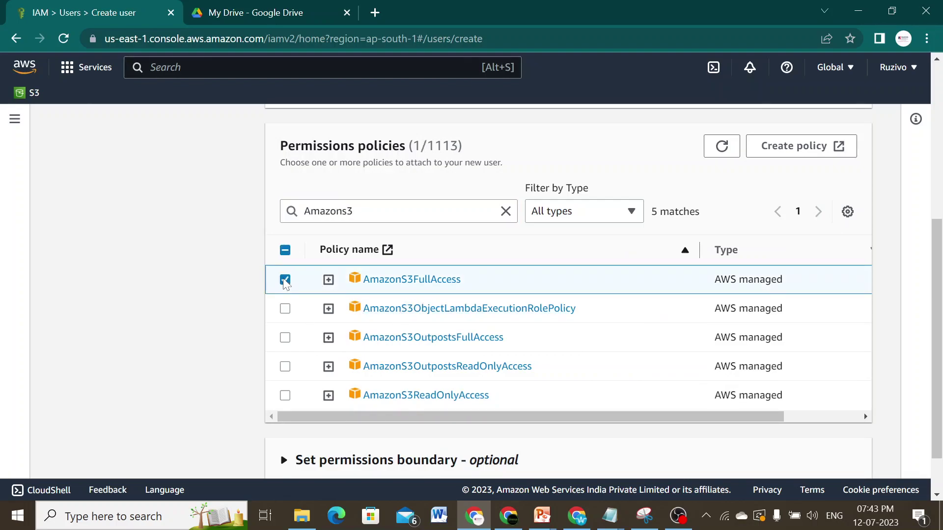
scroll(565, 366, down, 1)
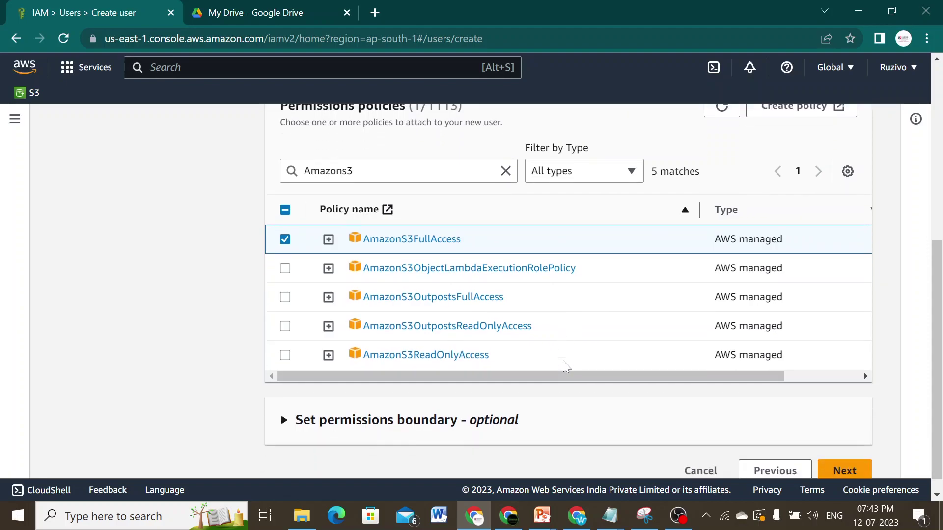
click(844, 456)
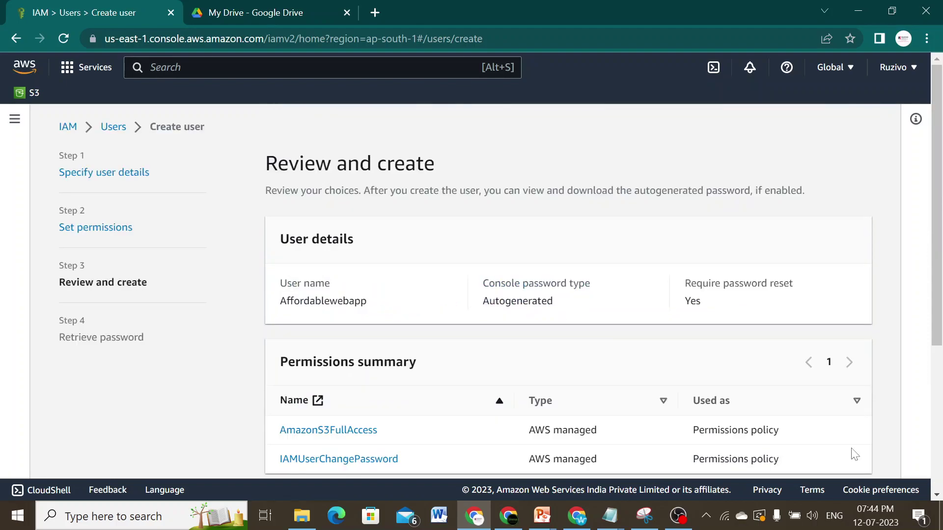
Review the user details and permissions summary, create the user and download its sign-in details as a .csv file.
scroll(680, 283, down, 5)
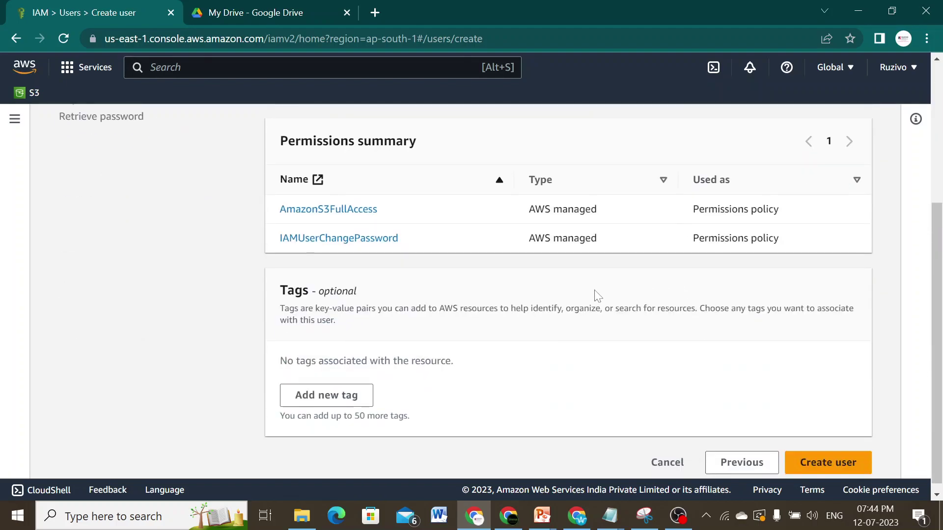
scroll(595, 294, up, 3)
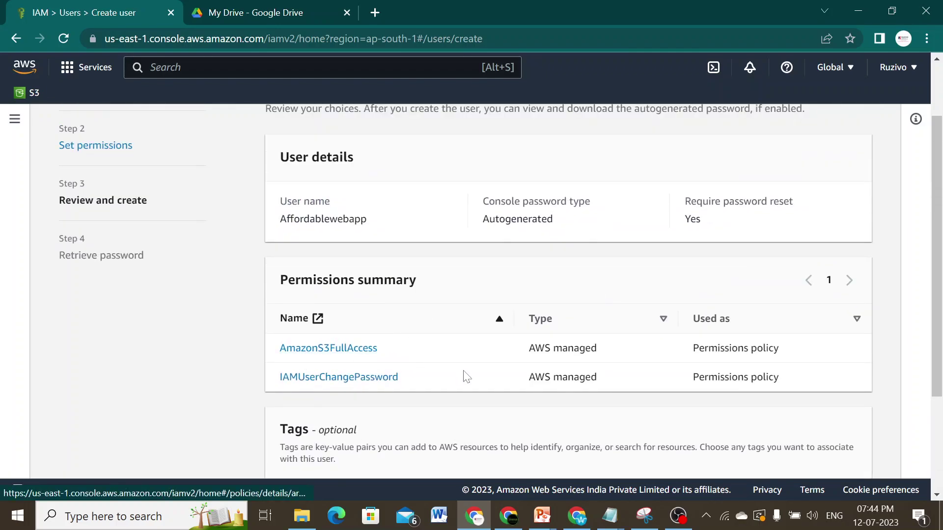
scroll(815, 373, down, 3)
click(848, 456)
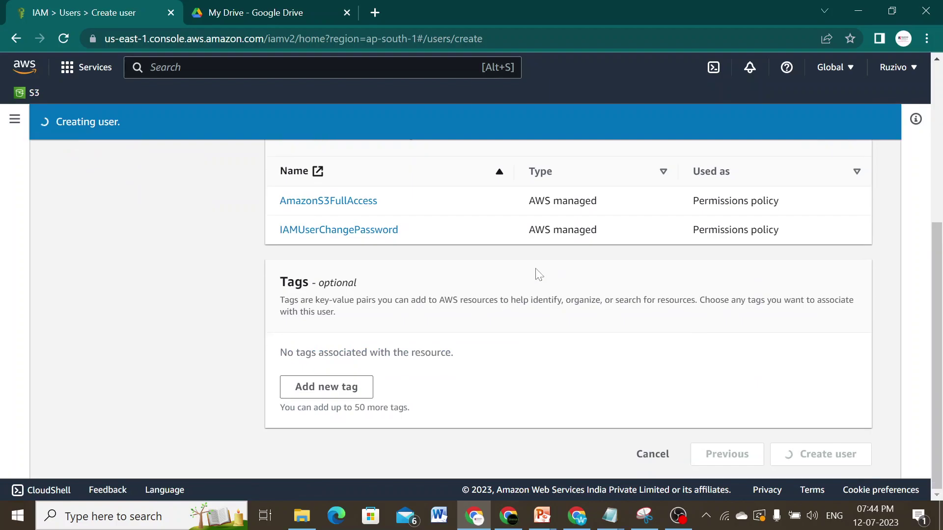
scroll(541, 277, up, 3)
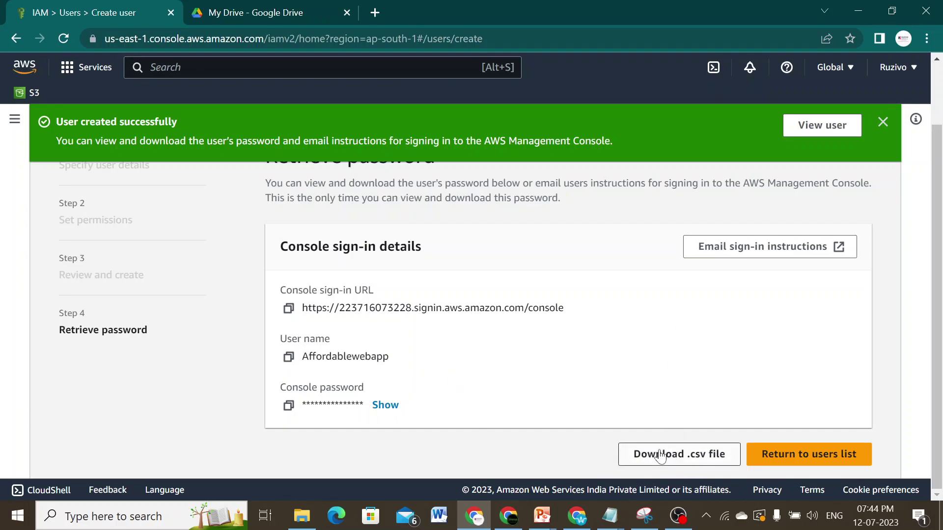
click(679, 457)
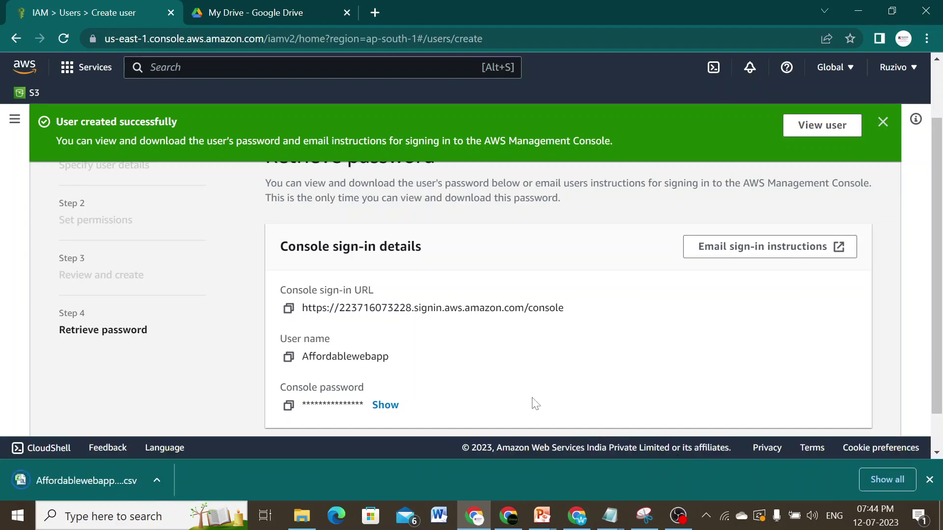
Copy the console sign-in URL and open it in a new tab of the other Chrome window.
drag(566, 309, 329, 308)
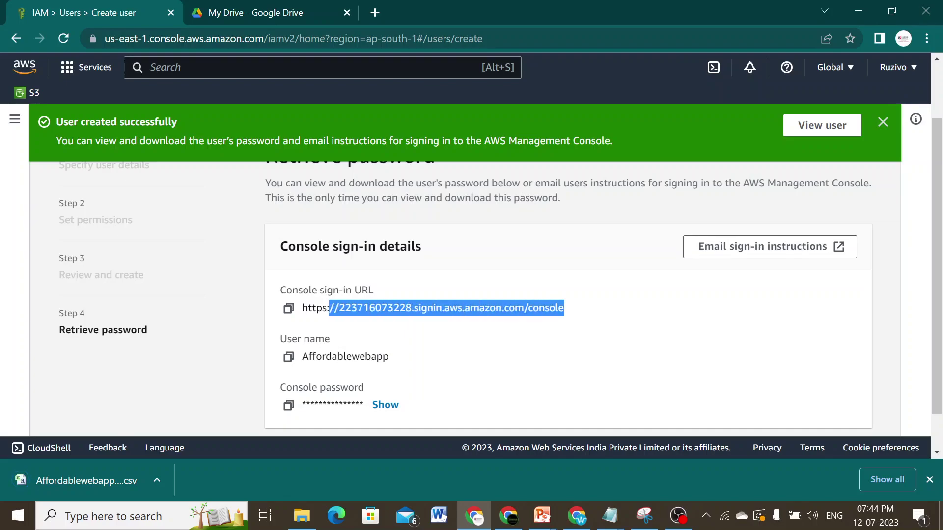
click(289, 309)
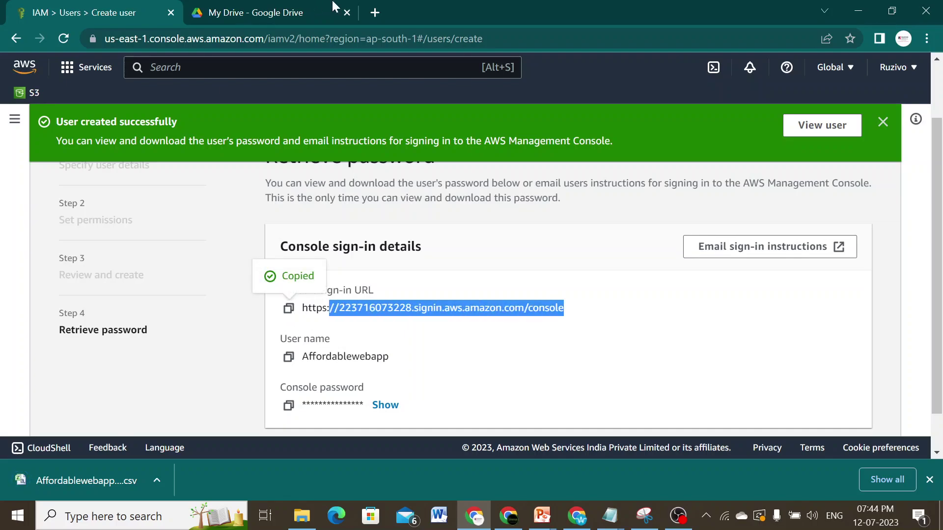
click(512, 521)
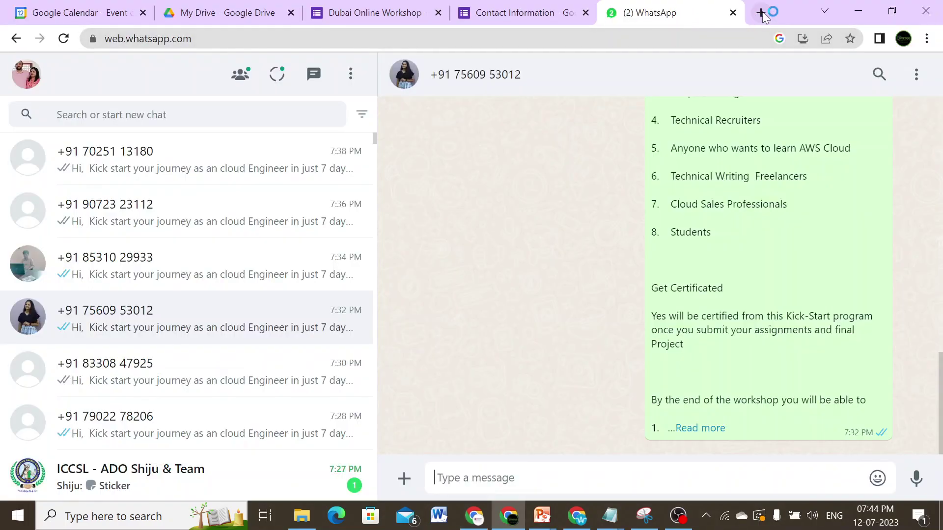
click(761, 12)
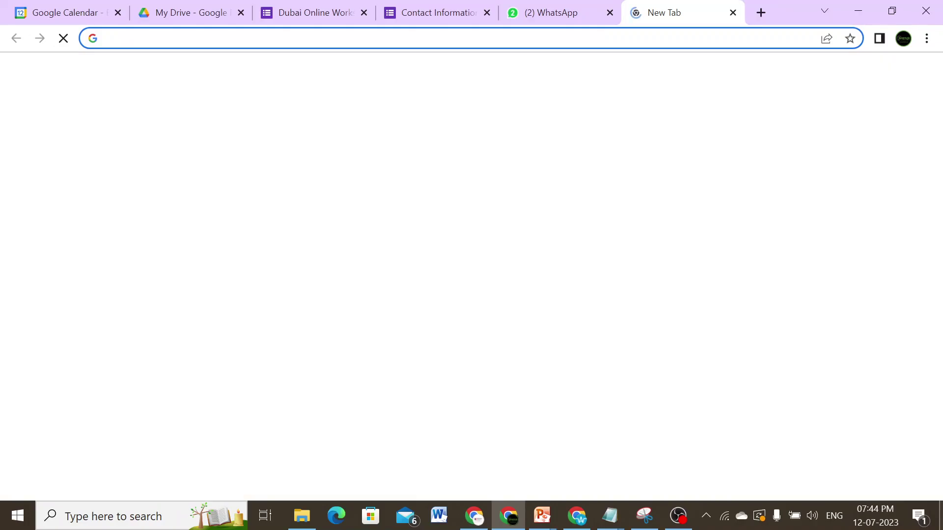
key(ctrl+v)
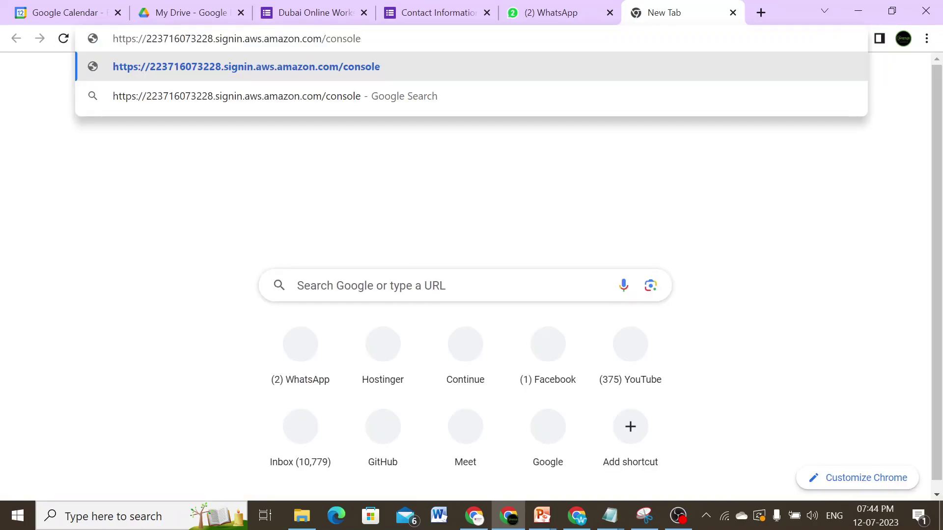
key(Return)
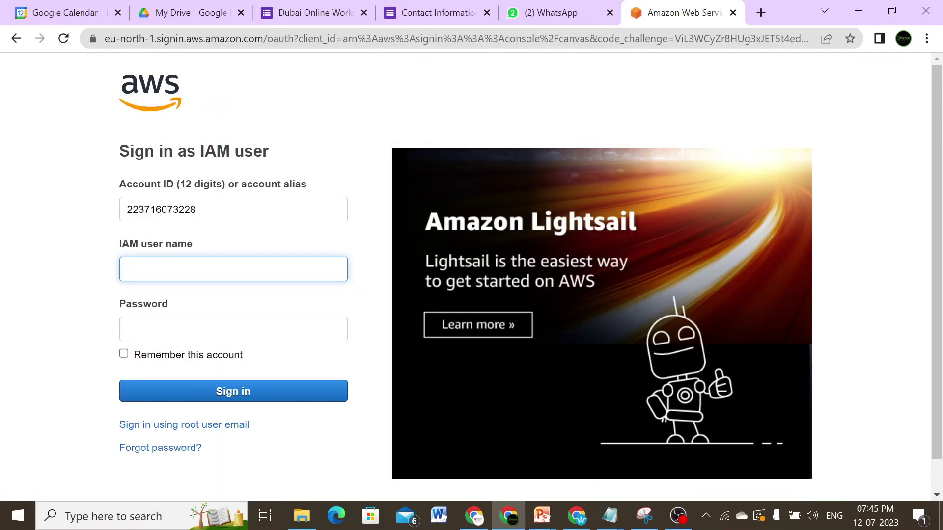
drag(119, 152, 276, 160)
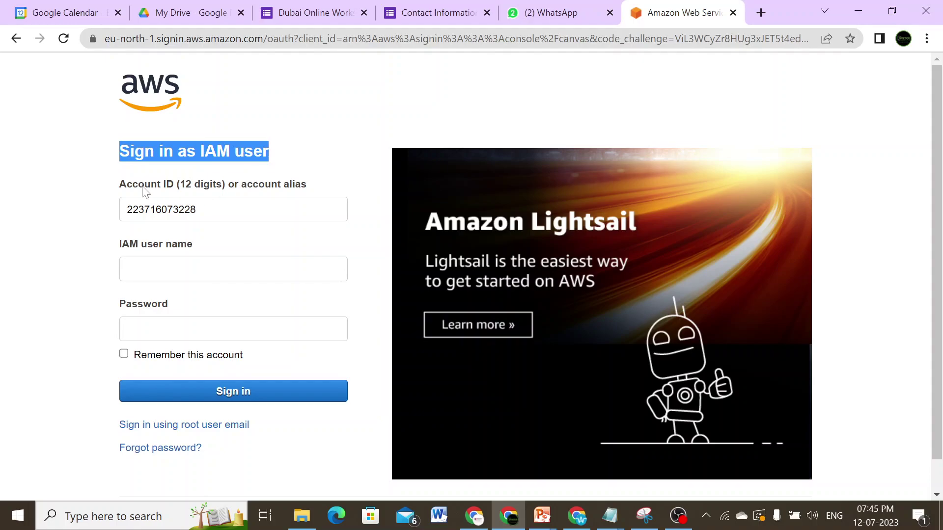
Copy the new user's name from the console sign-in details and paste it as the IAM user name on the sign-in page.
drag(201, 210, 127, 210)
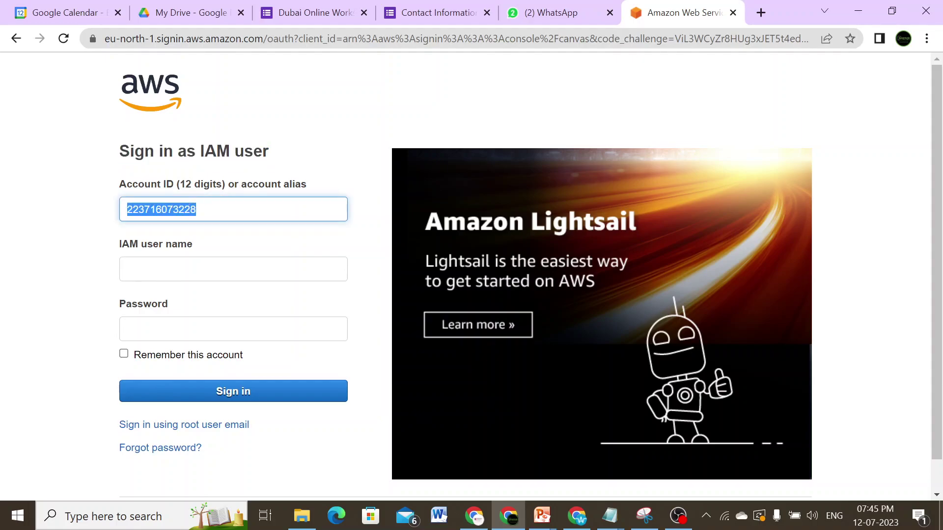
click(172, 269)
click(471, 520)
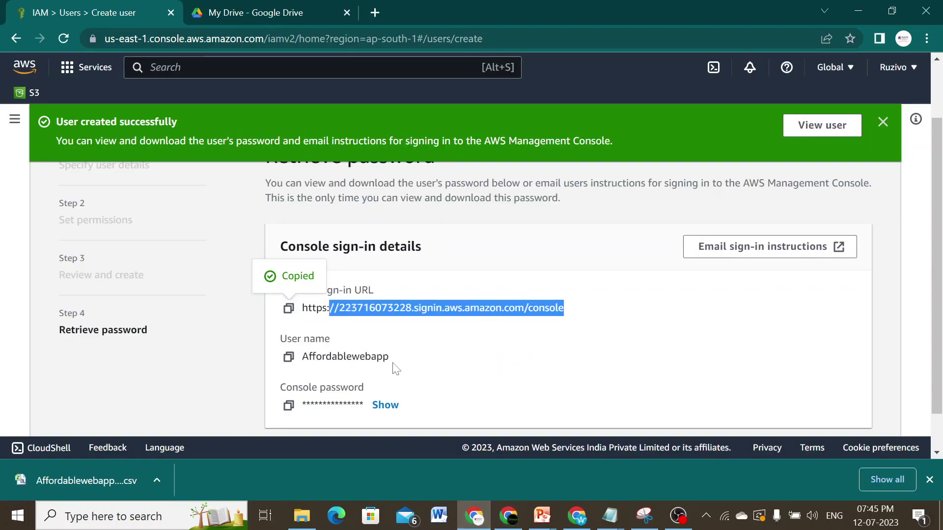
click(395, 368)
click(288, 357)
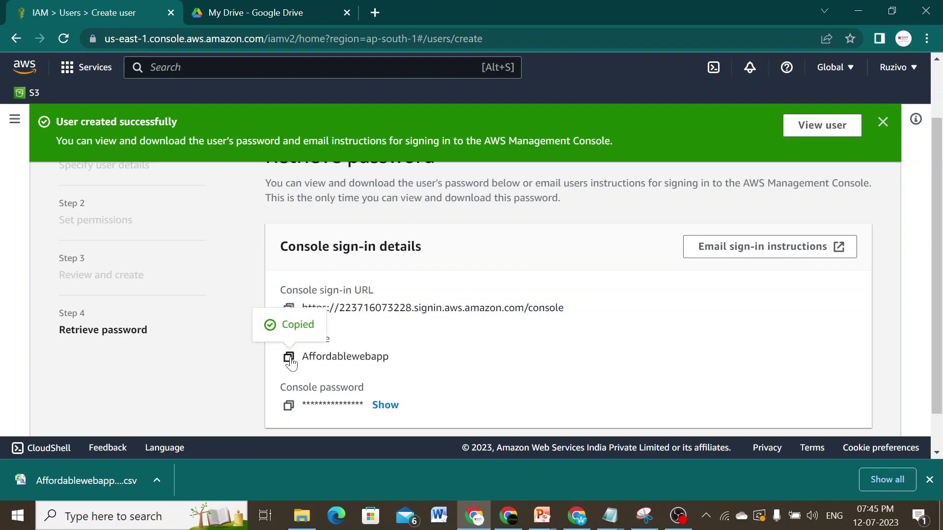
click(508, 515)
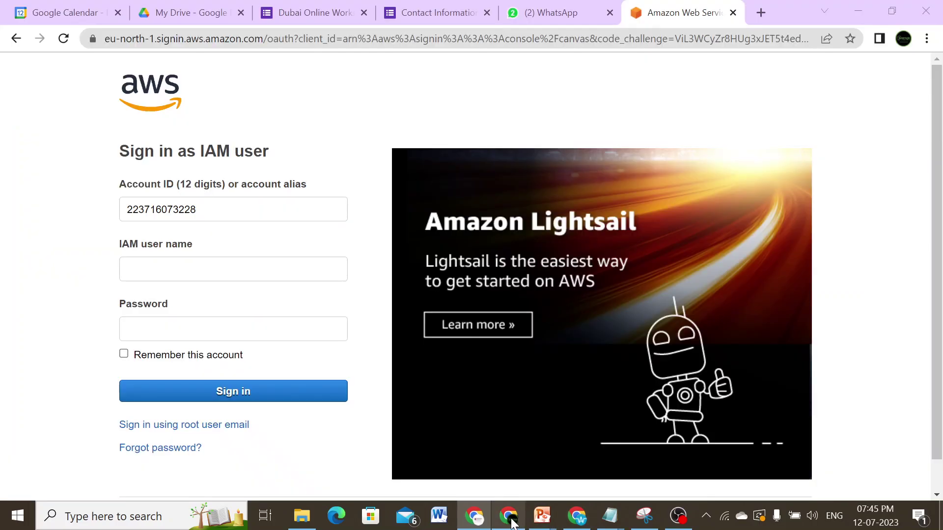
key(ctrl+v)
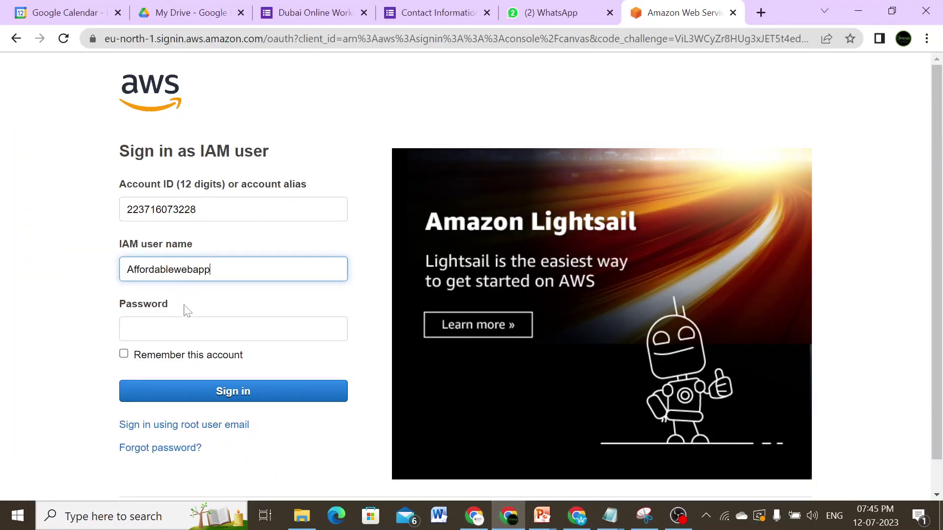
key(Tab)
Copy the console password from the sign-in details, paste it into the password field and sign in as the IAM user.
click(487, 524)
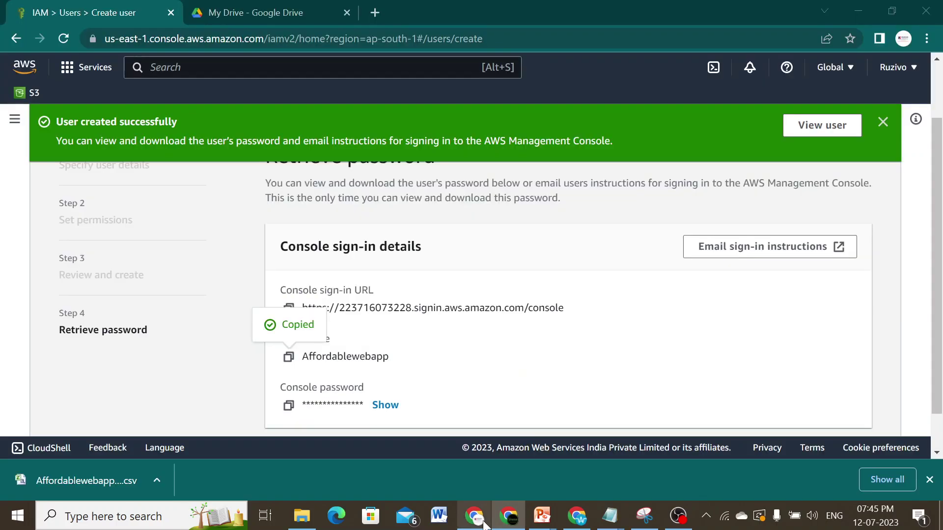
click(288, 407)
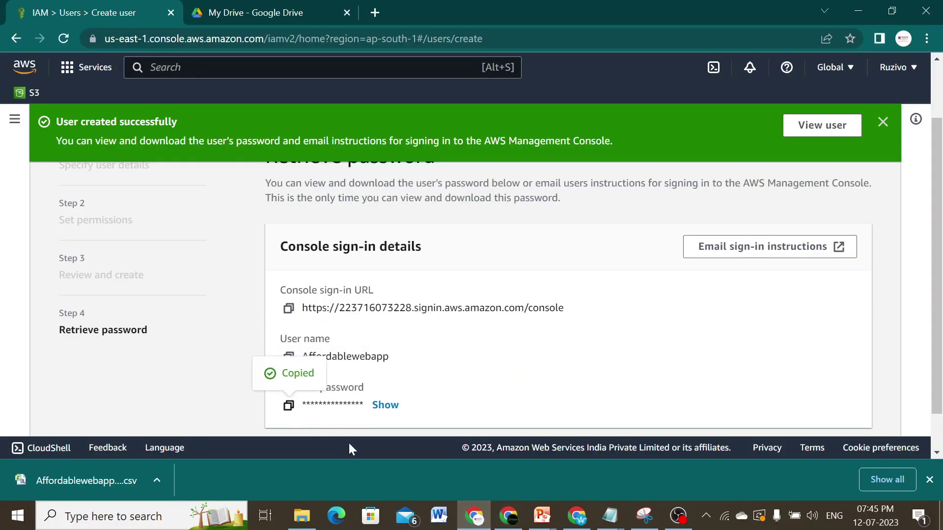
click(508, 516)
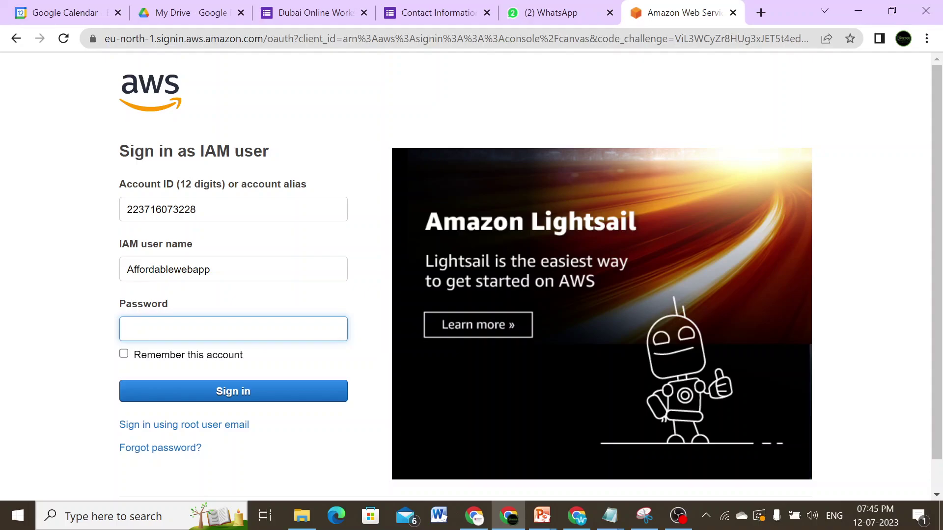
key(ctrl+v)
click(183, 393)
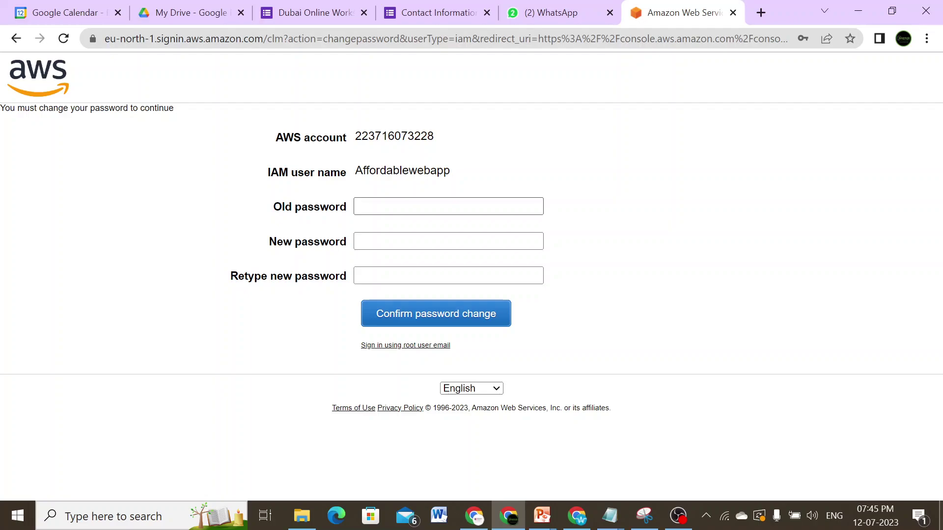
Enter the old password, set and retype a new password, confirm the change and refuse to save it in the browser.
click(448, 206)
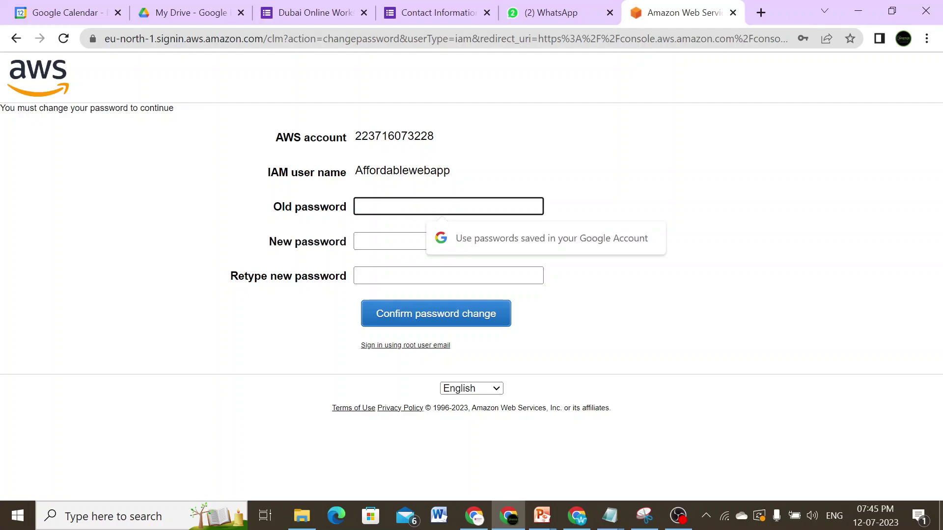
key(ctrl+v)
click(379, 242)
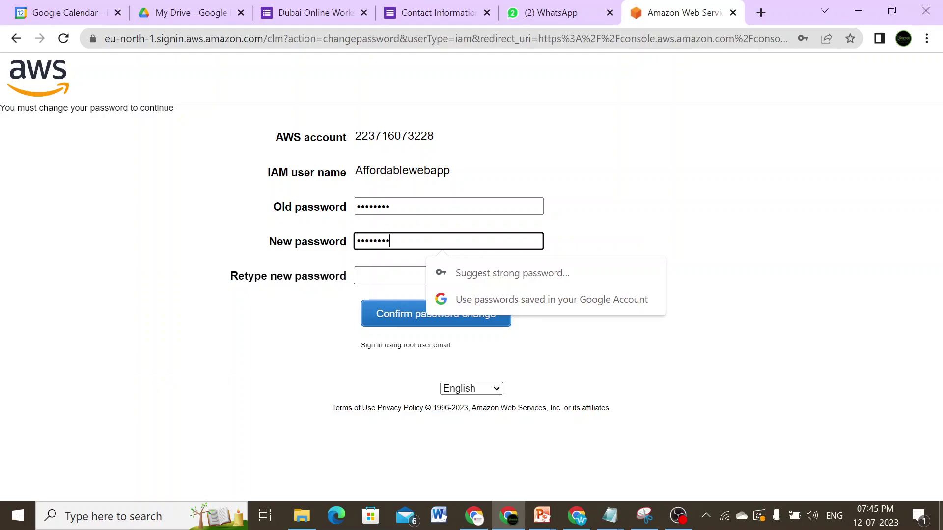
click(390, 276)
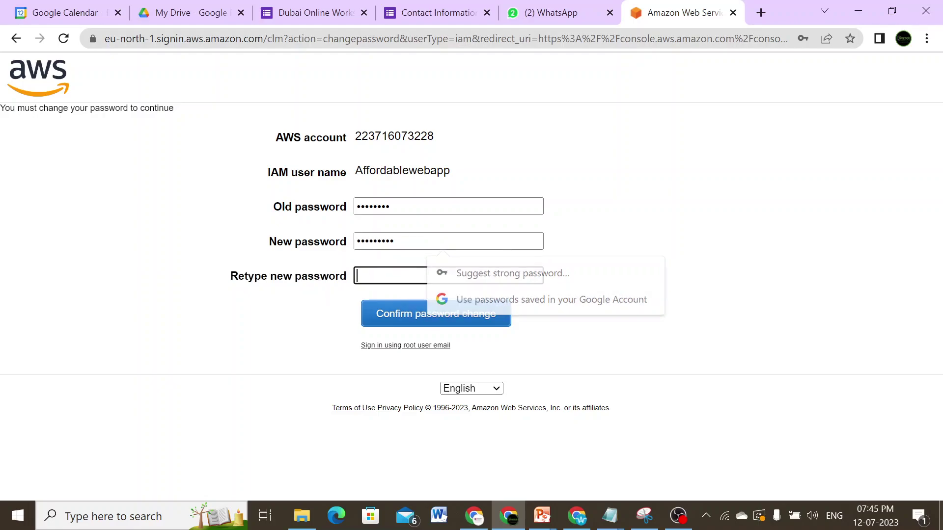
text(••••••••)
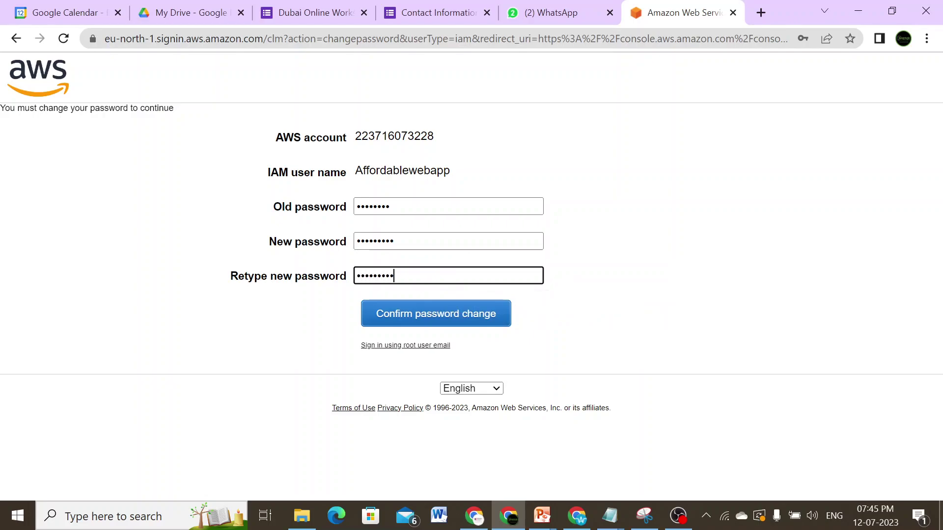
click(417, 324)
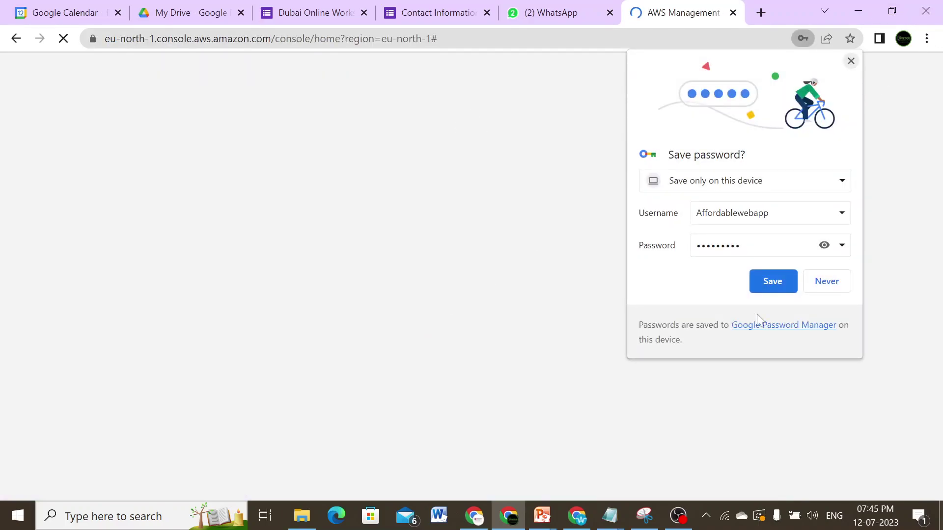
click(828, 282)
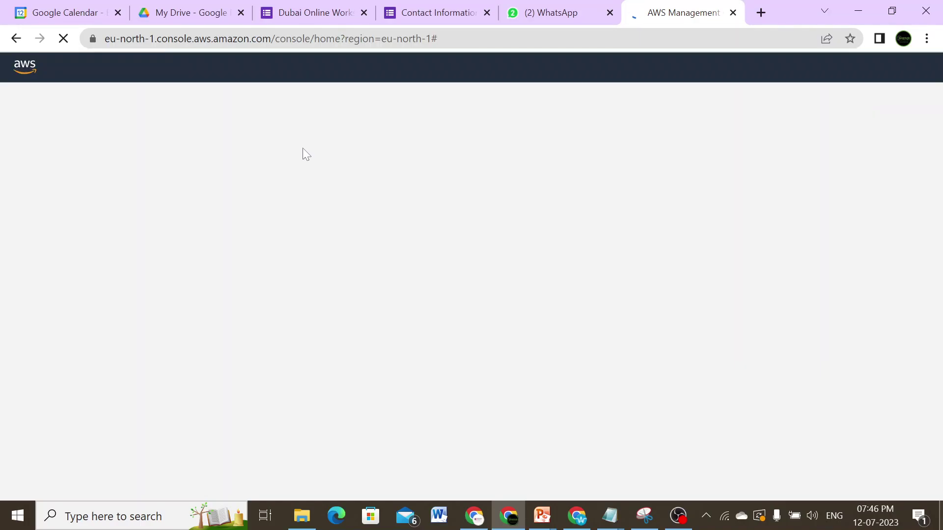
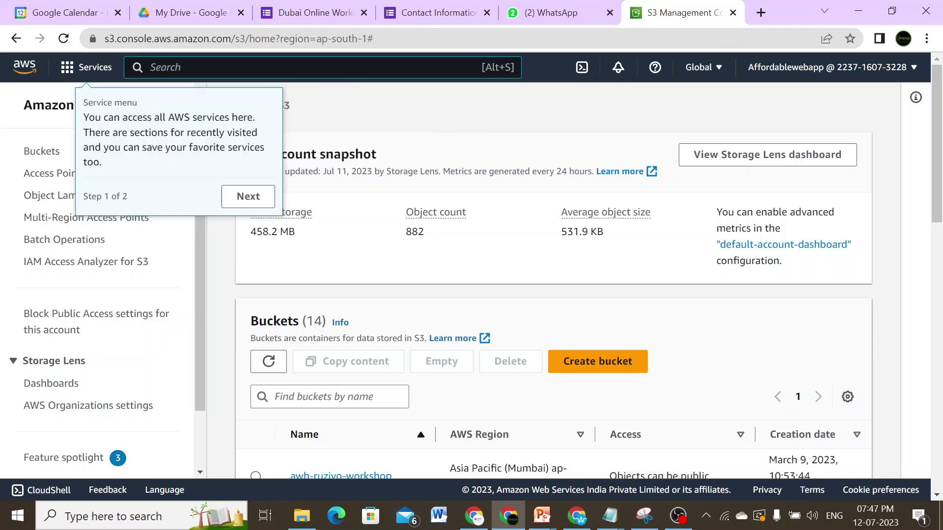
Search the AWS services for Ec2, open the EC2 dashboard and finish the two-step console tour.
text(Ec2)
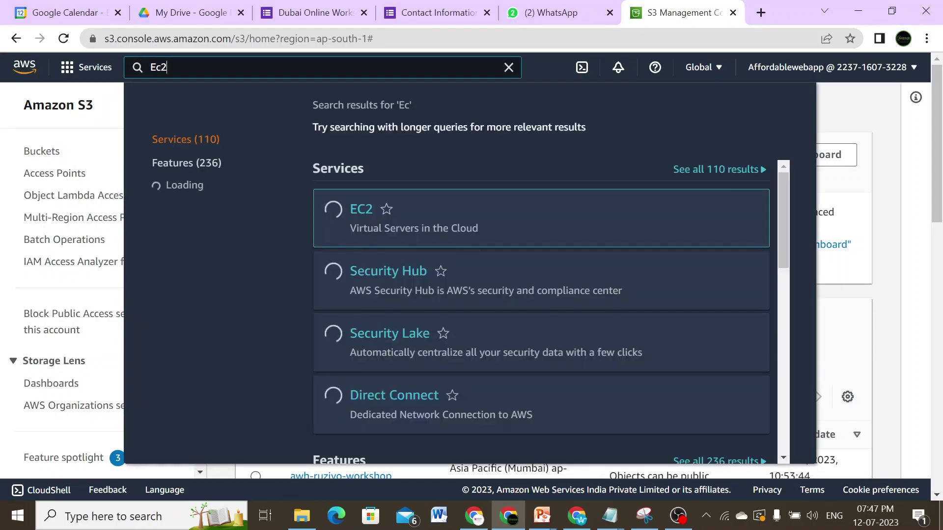
click(362, 217)
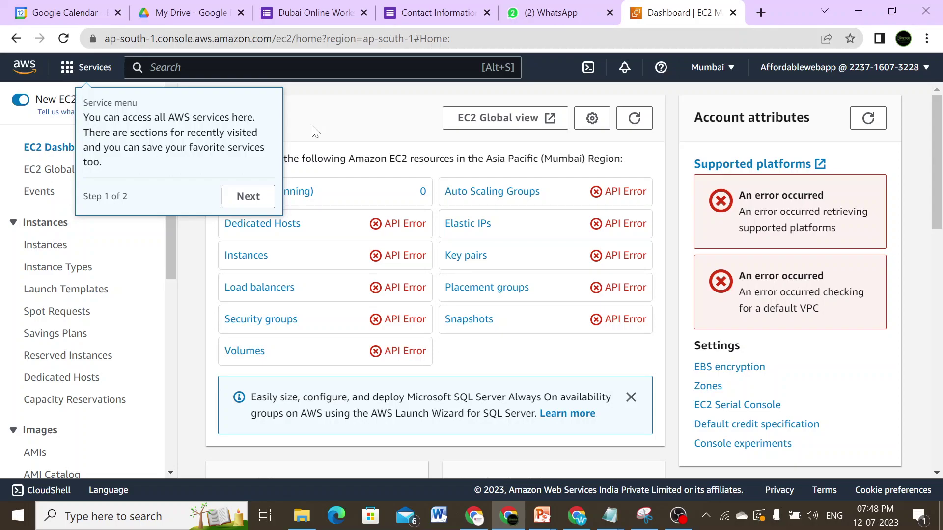
click(248, 198)
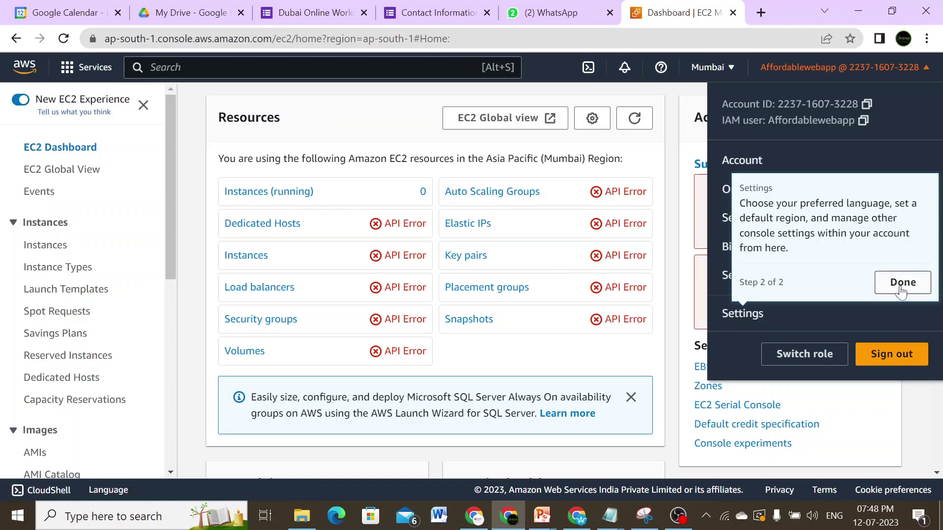
click(901, 292)
Switch to the PowerPoint presentation "How to set up IAM USER in AWS" and highlight the title line "AWS Security Management".
click(542, 523)
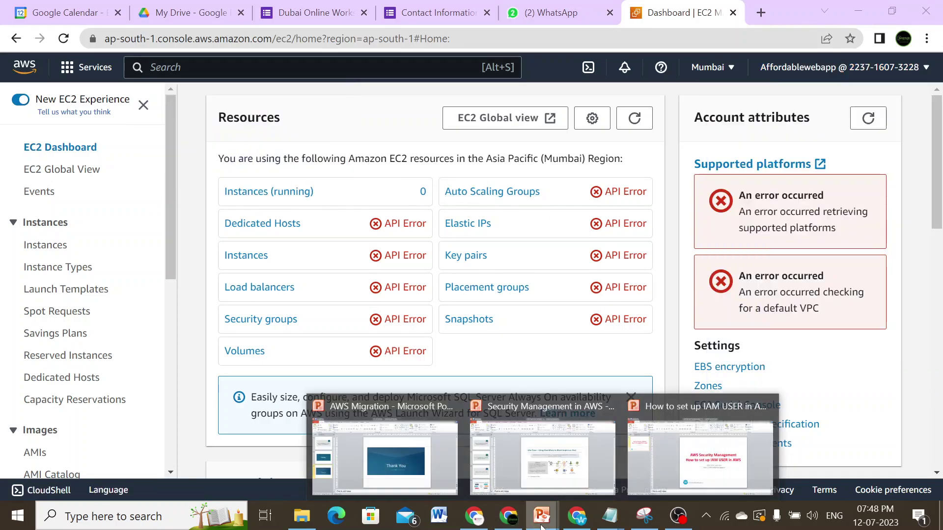
click(726, 467)
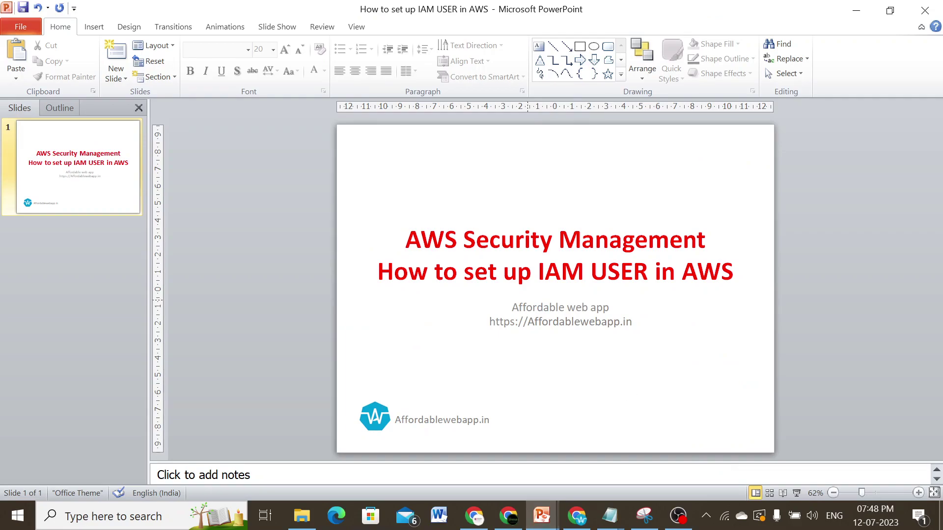
drag(404, 237, 706, 240)
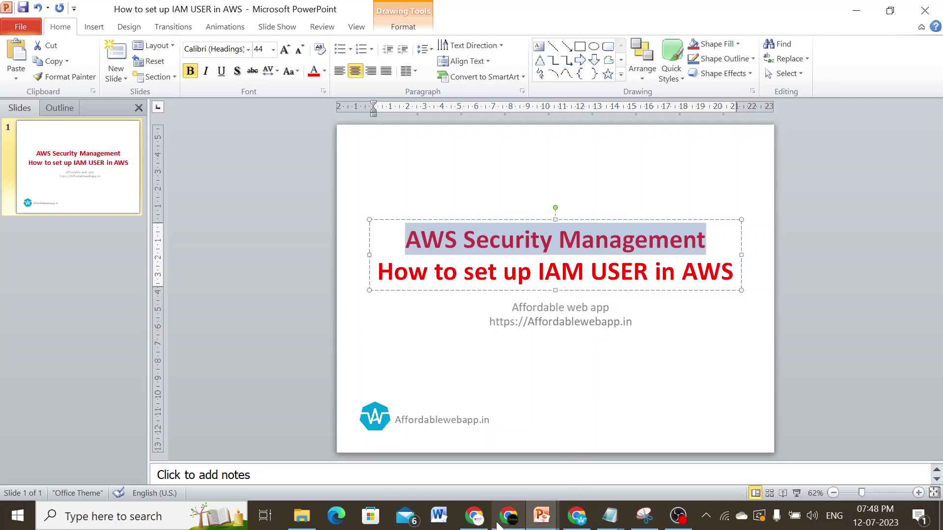
Return to the Chrome window with the user creation page, dismiss its success notice and open the IAM users list.
click(475, 518)
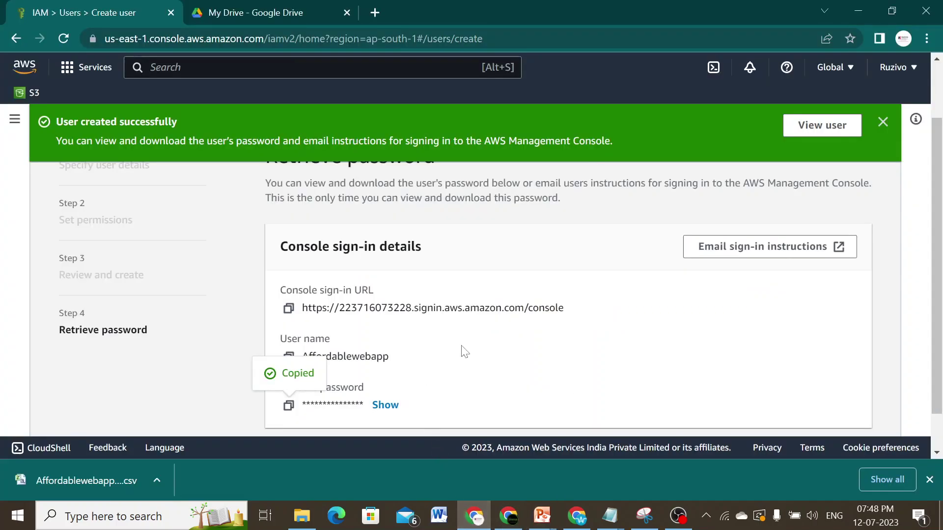
click(882, 122)
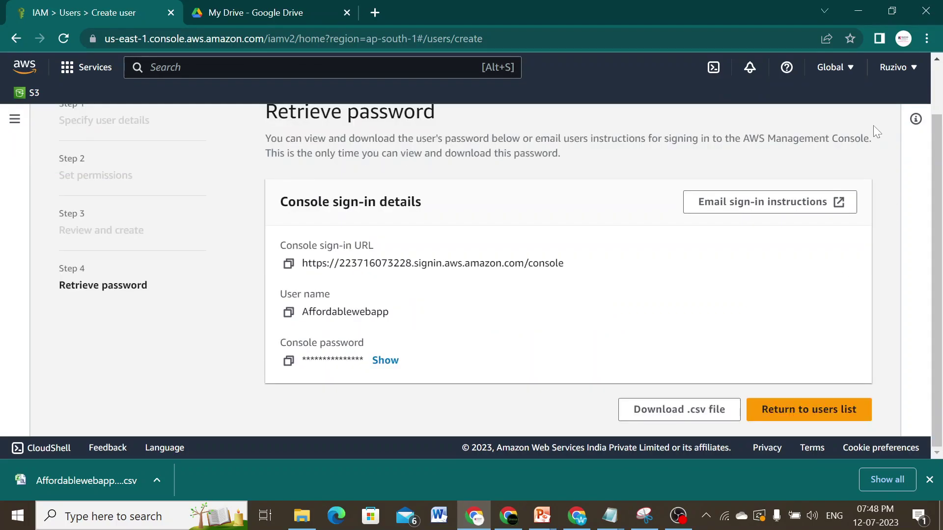
scroll(665, 316, up, 1)
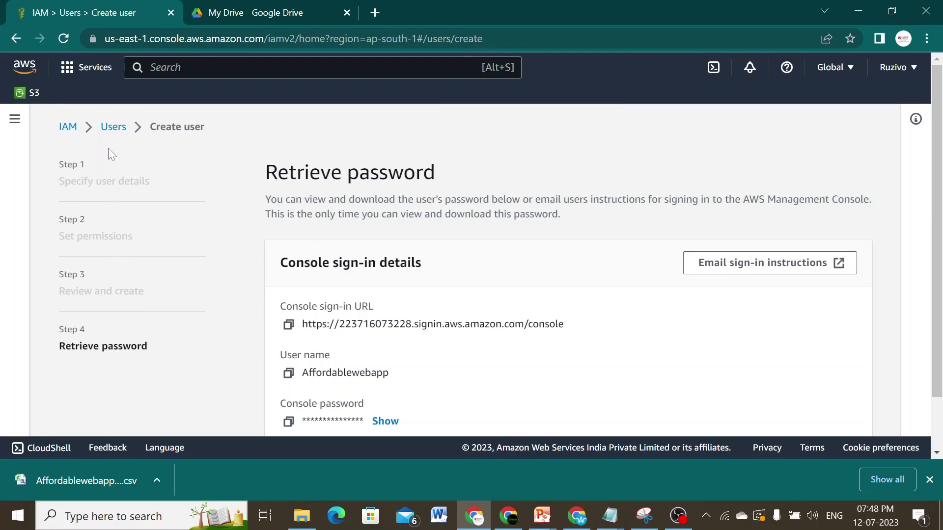
click(112, 135)
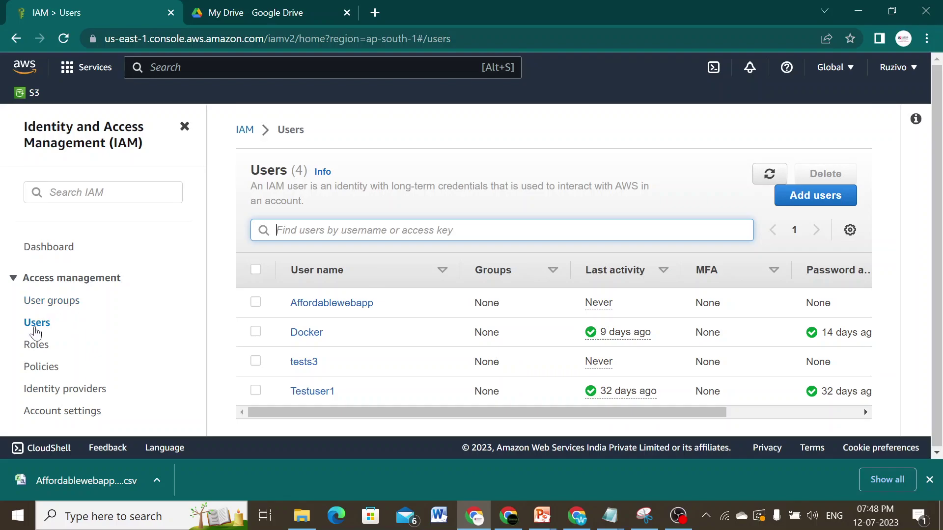
Delete the IAM user Affordablewebapp, entering its user name to confirm the permanent deletion.
click(256, 303)
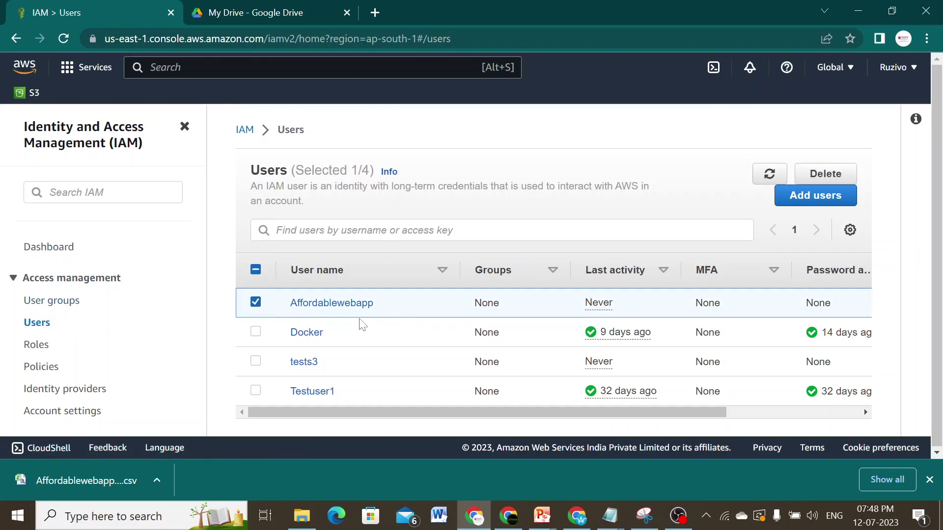
click(827, 177)
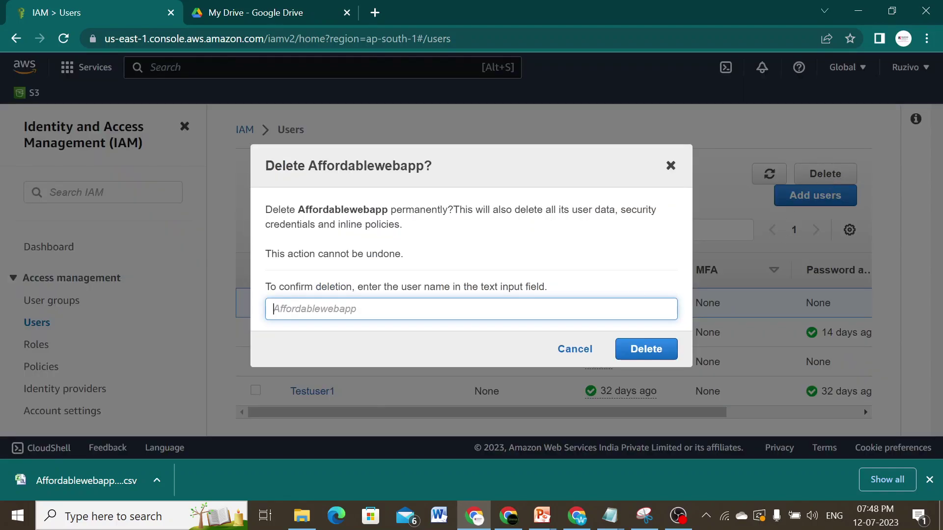
double_click(342, 211)
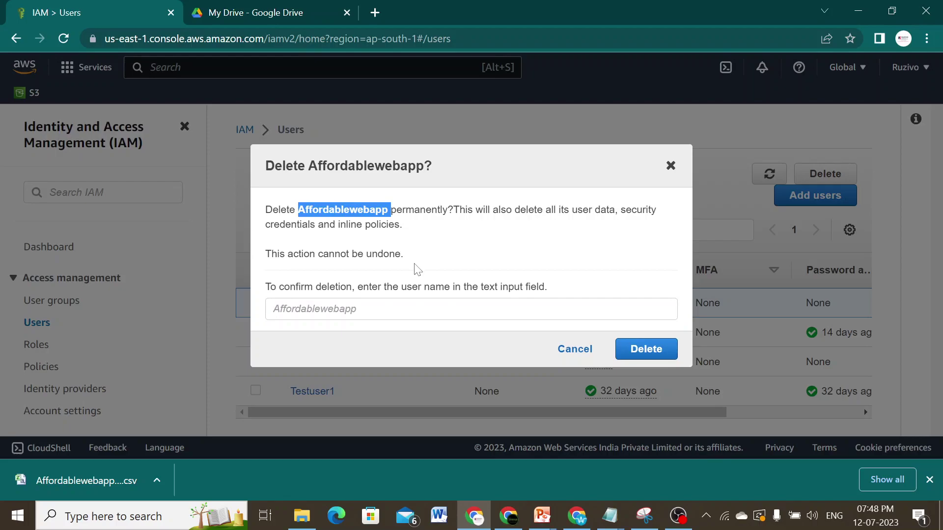
click(319, 309)
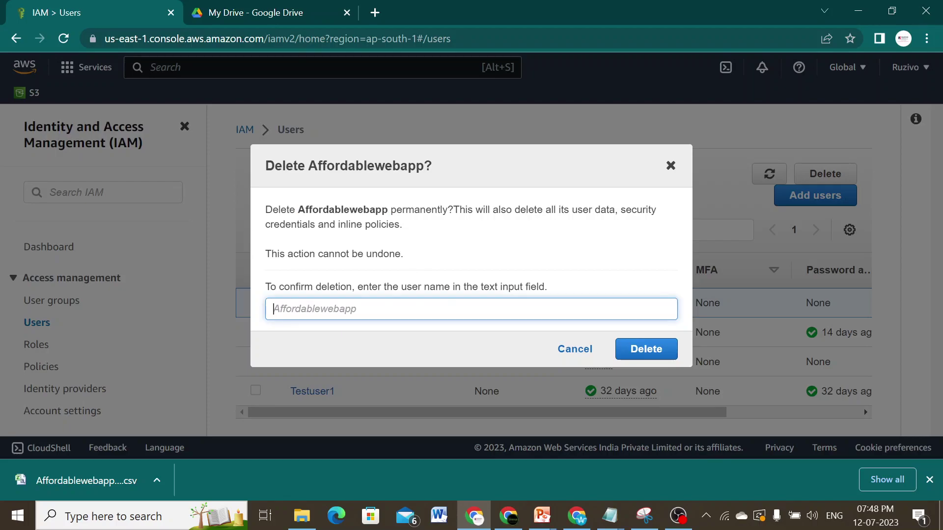
key(ctrl+v)
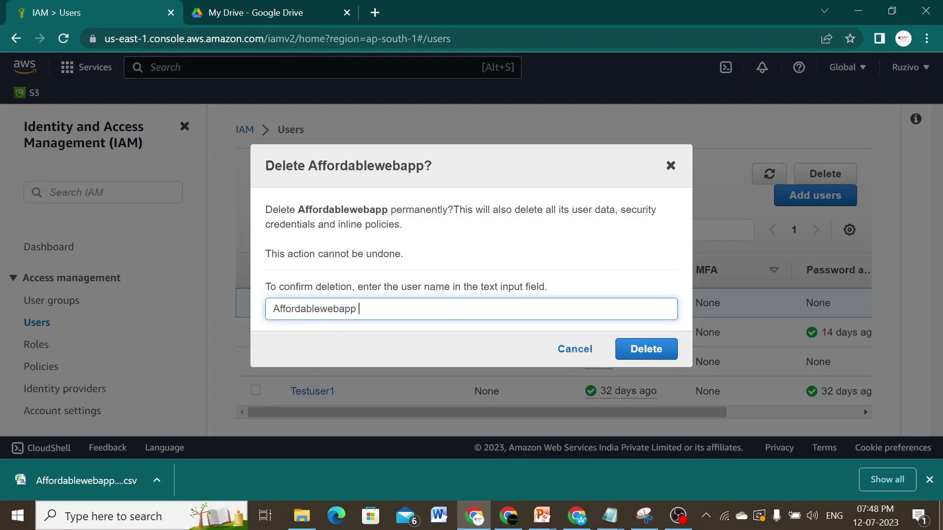
click(641, 350)
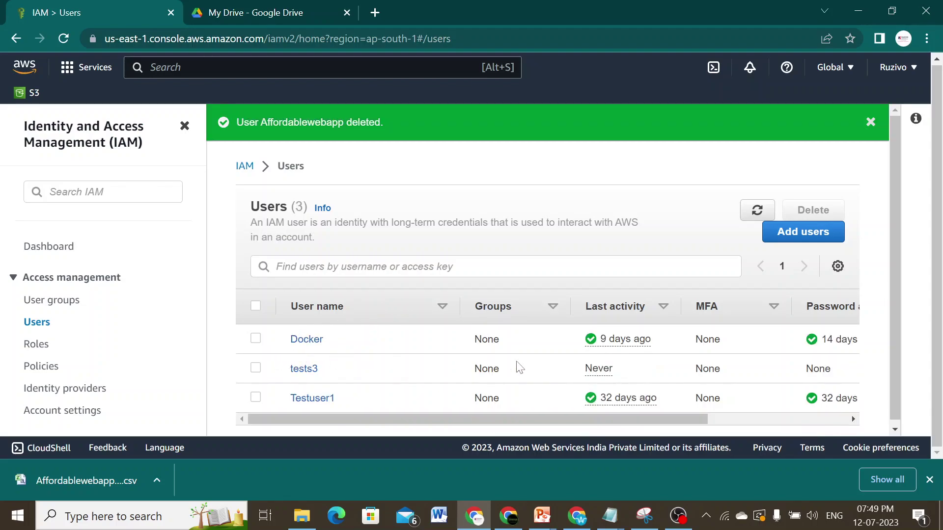
Switch to the Chrome window signed in as the deleted user and reload the EC2 dashboard to check its access.
drag(894, 234, 895, 258)
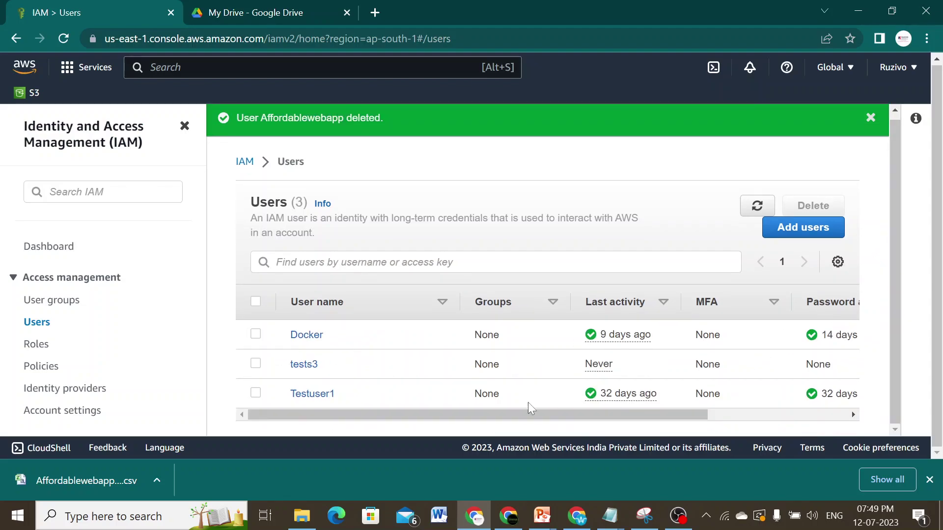
click(508, 516)
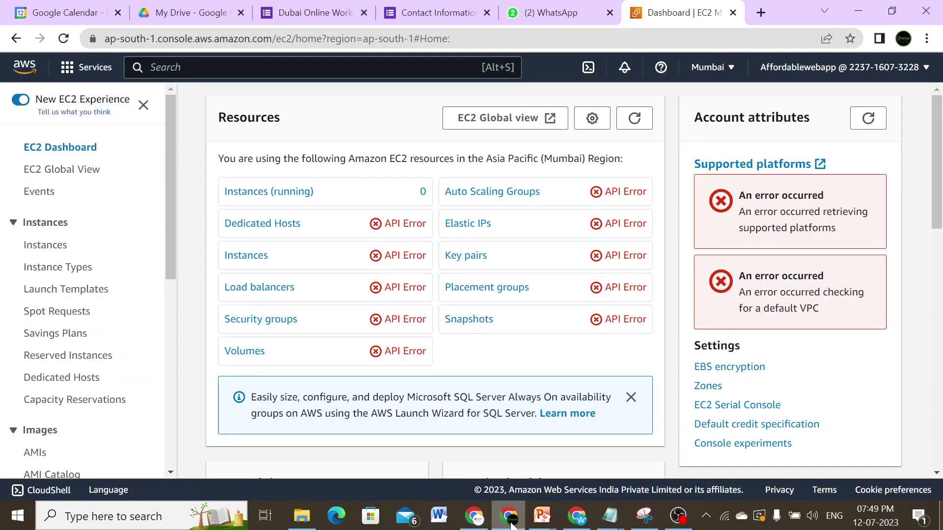
click(63, 40)
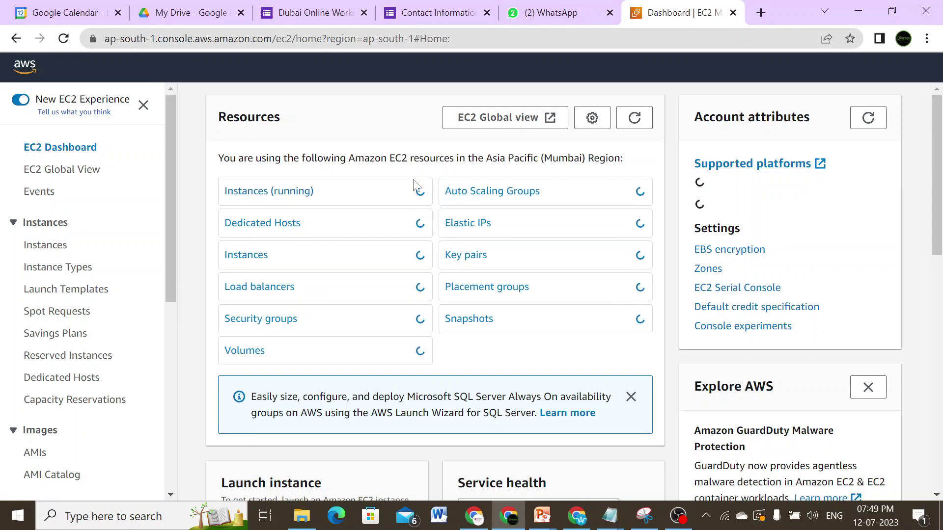
Navigate back from the EC2 dashboard past the password change page to the IAM user sign-in page.
click(16, 39)
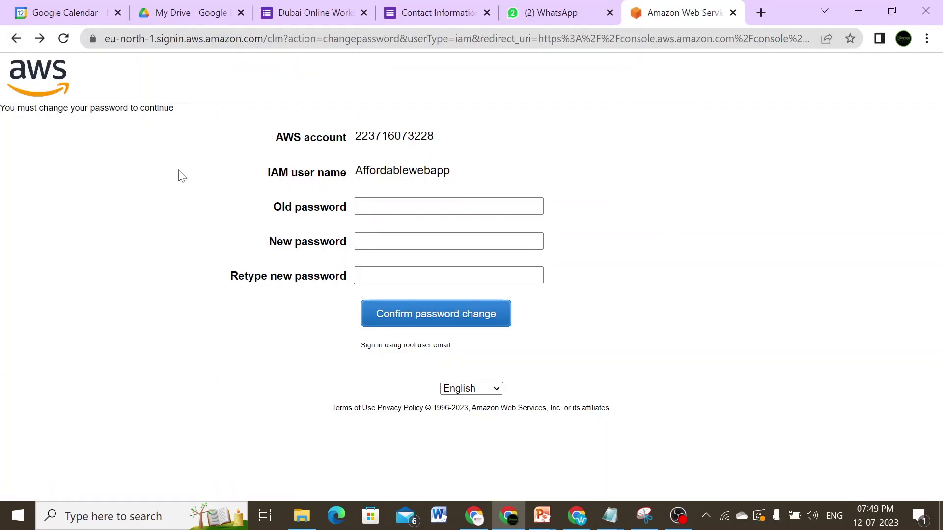
click(18, 40)
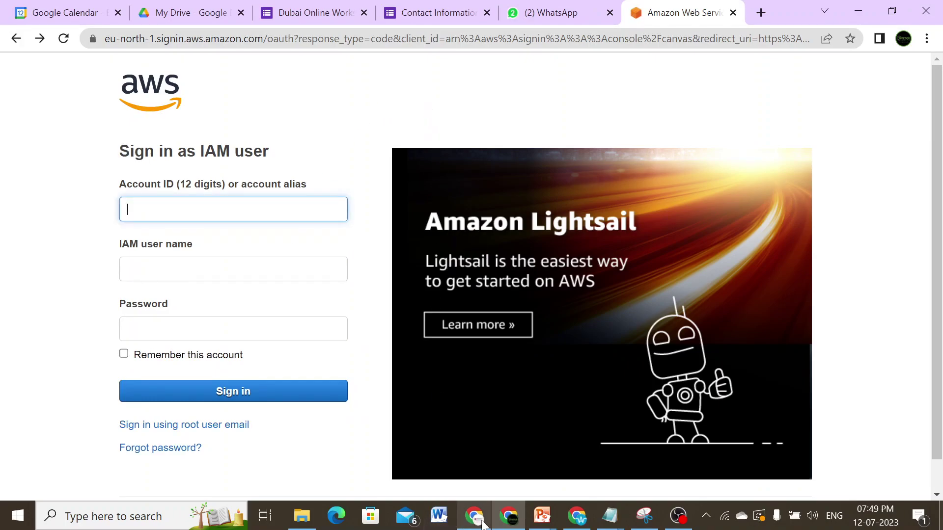
Switch to the Chrome window with the IAM users list and dismiss the user deletion notice.
mouse_move(480, 524)
click(458, 444)
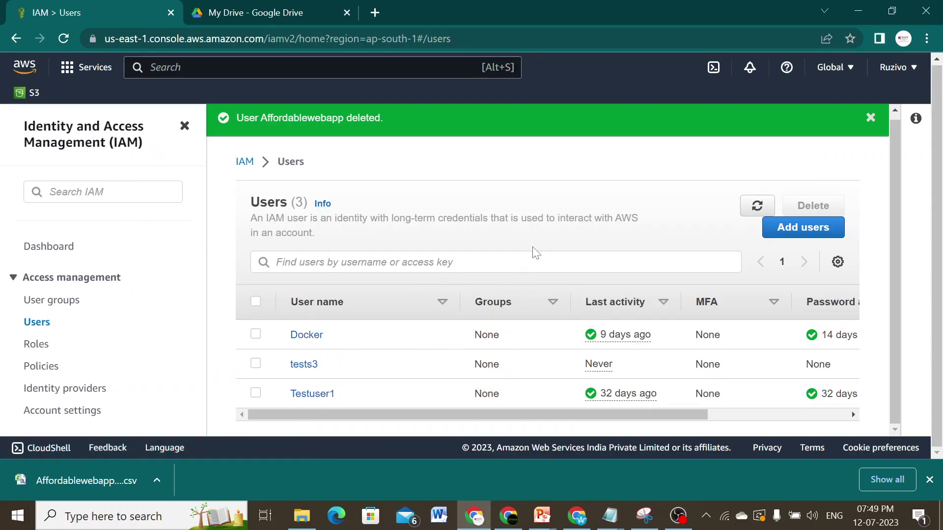
click(871, 119)
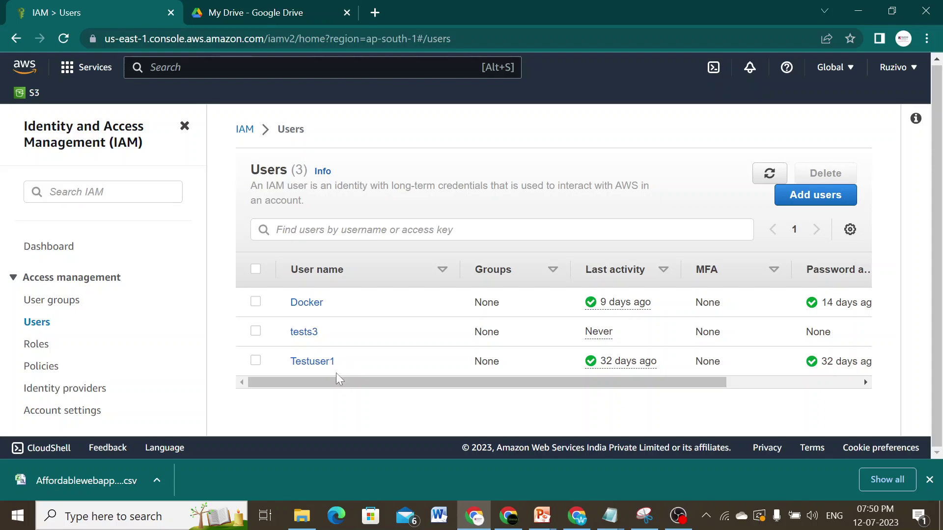
Switch to the PowerPoint presentation "How to set up IAM USER in AWS" and deselect the title line "AWS Security Management".
mouse_move(543, 516)
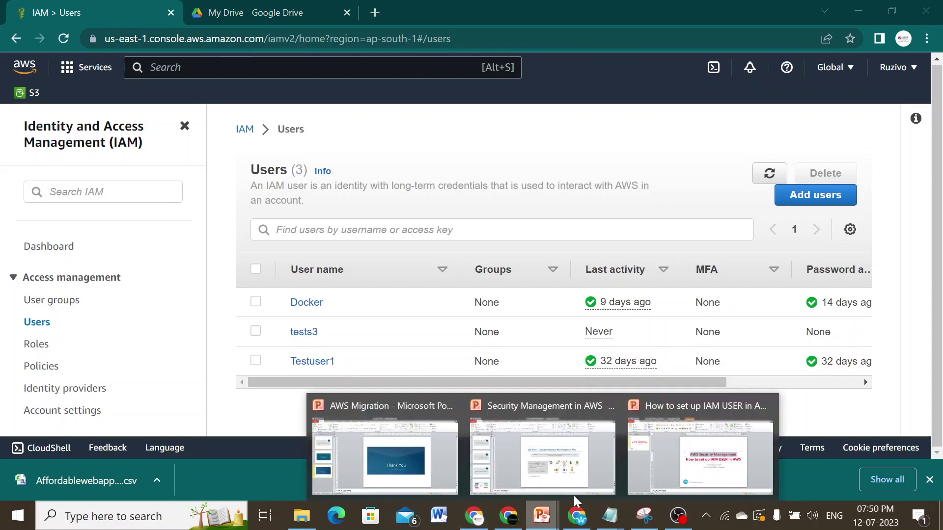
click(700, 456)
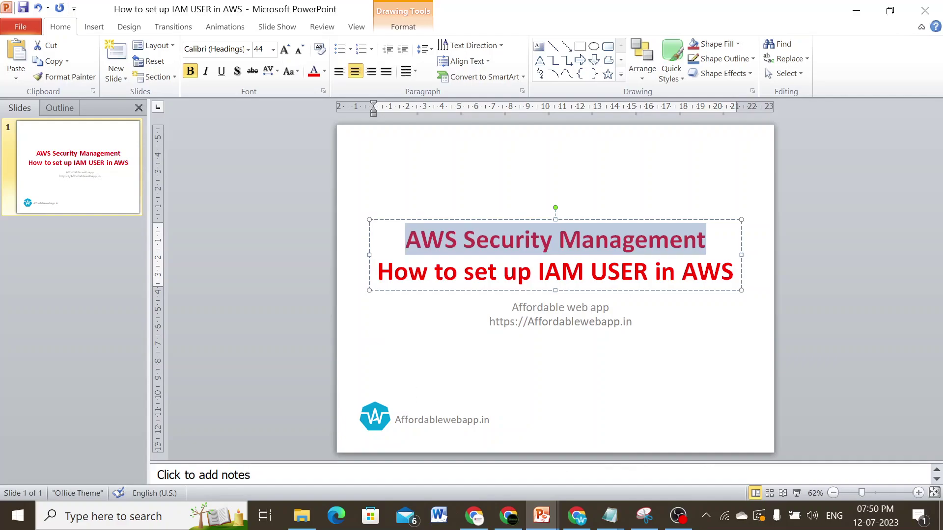
click(489, 323)
click(742, 241)
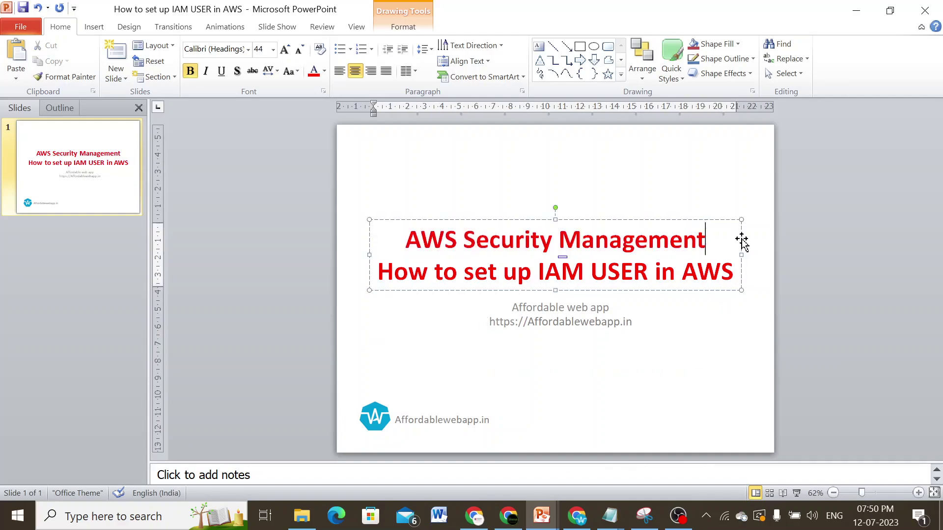